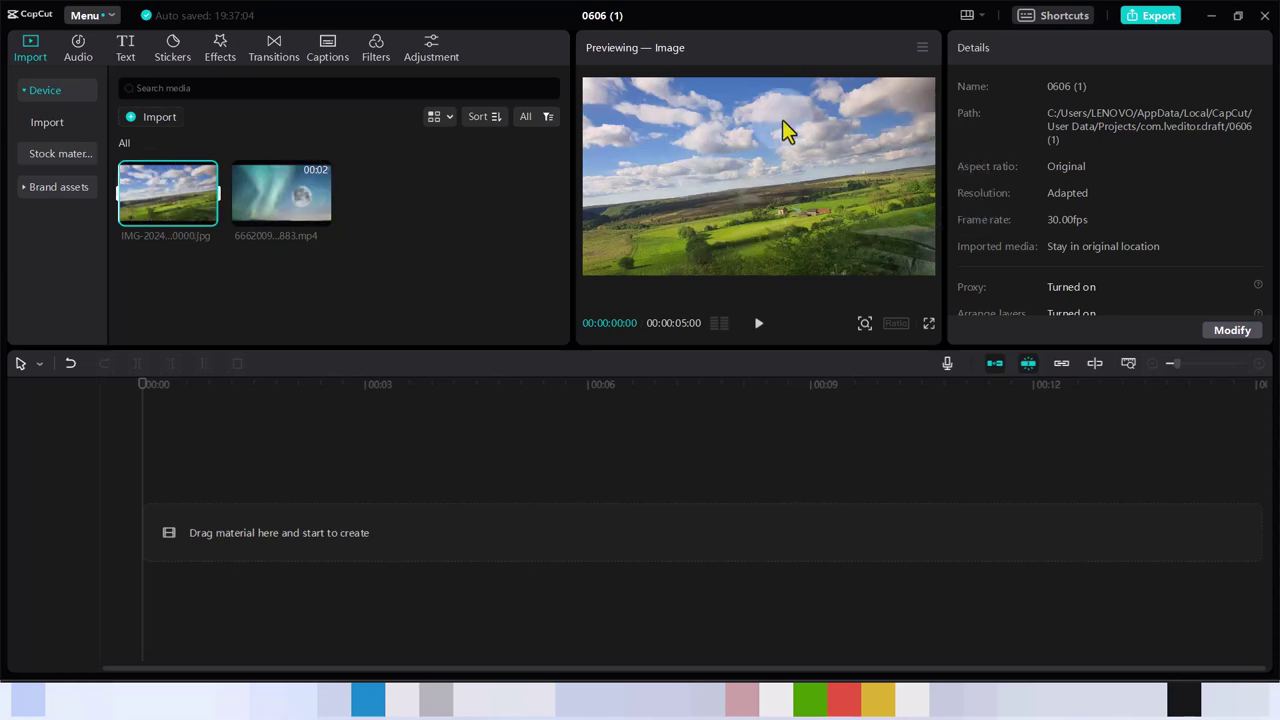
Preview the aurora-and-moon video, then add the landscape photo to the timeline as a five-second clip
left_click(277, 203)
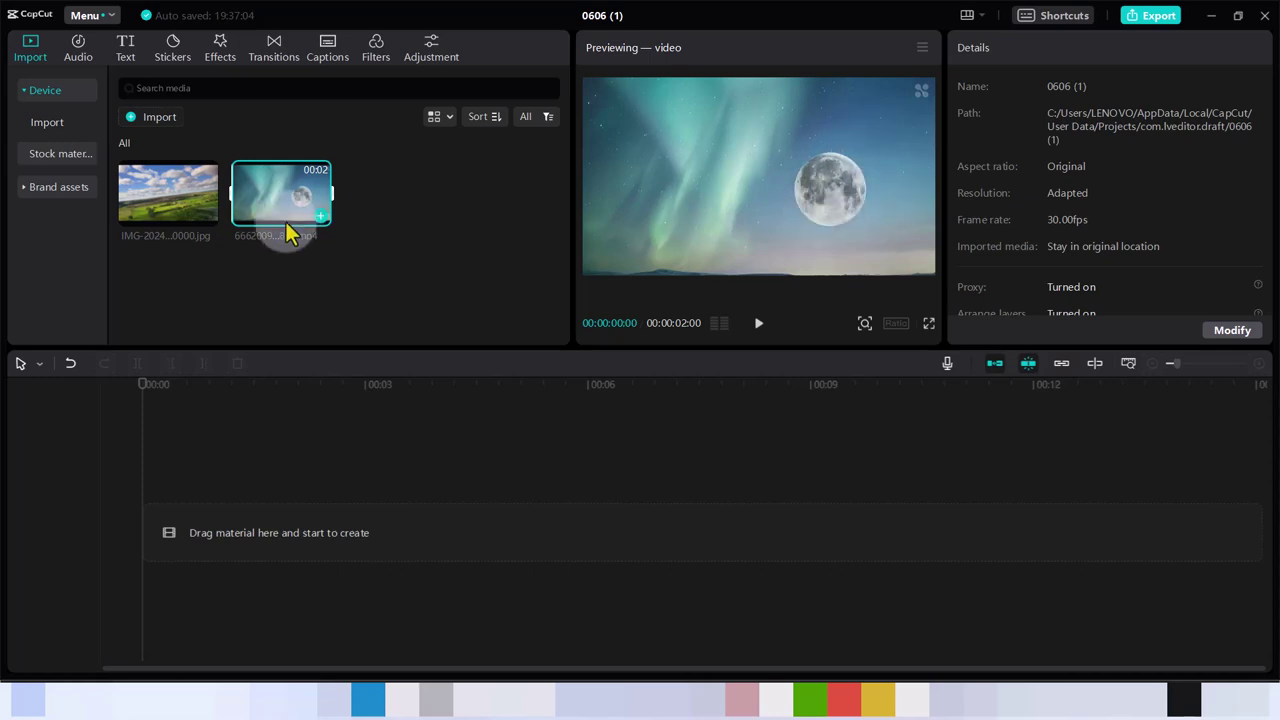
mouse_move(167, 192)
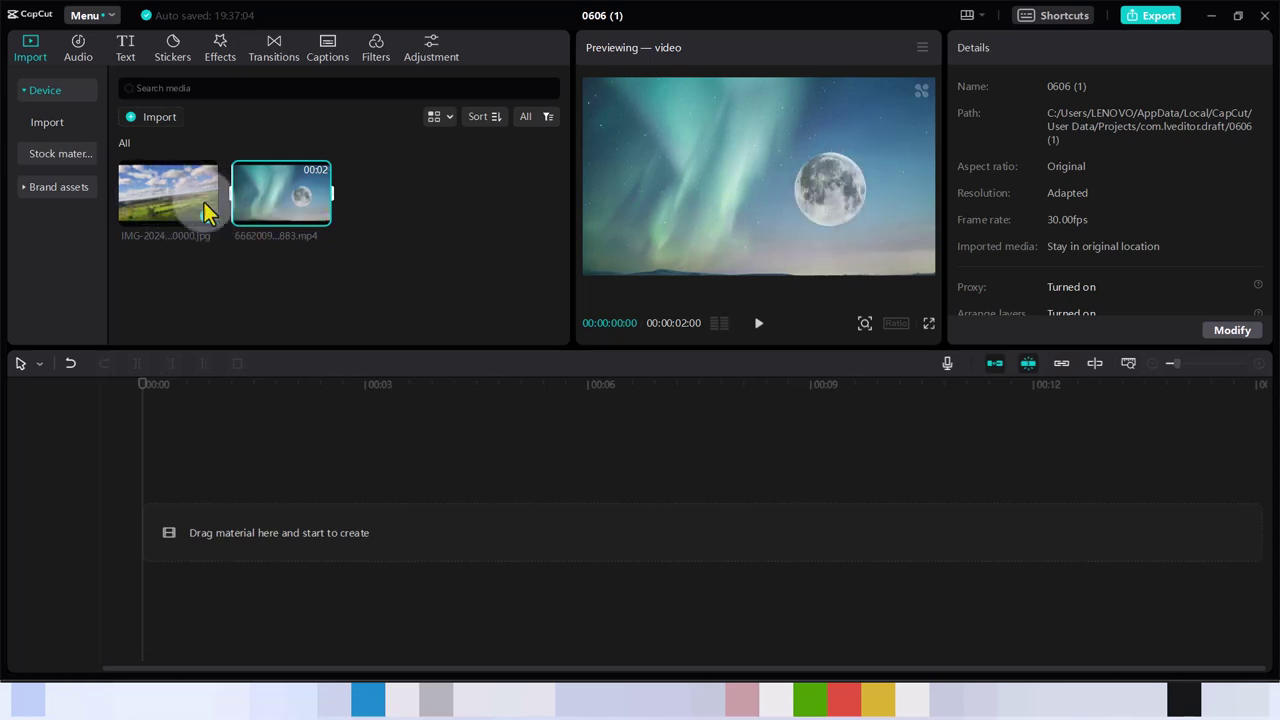
left_click(206, 217)
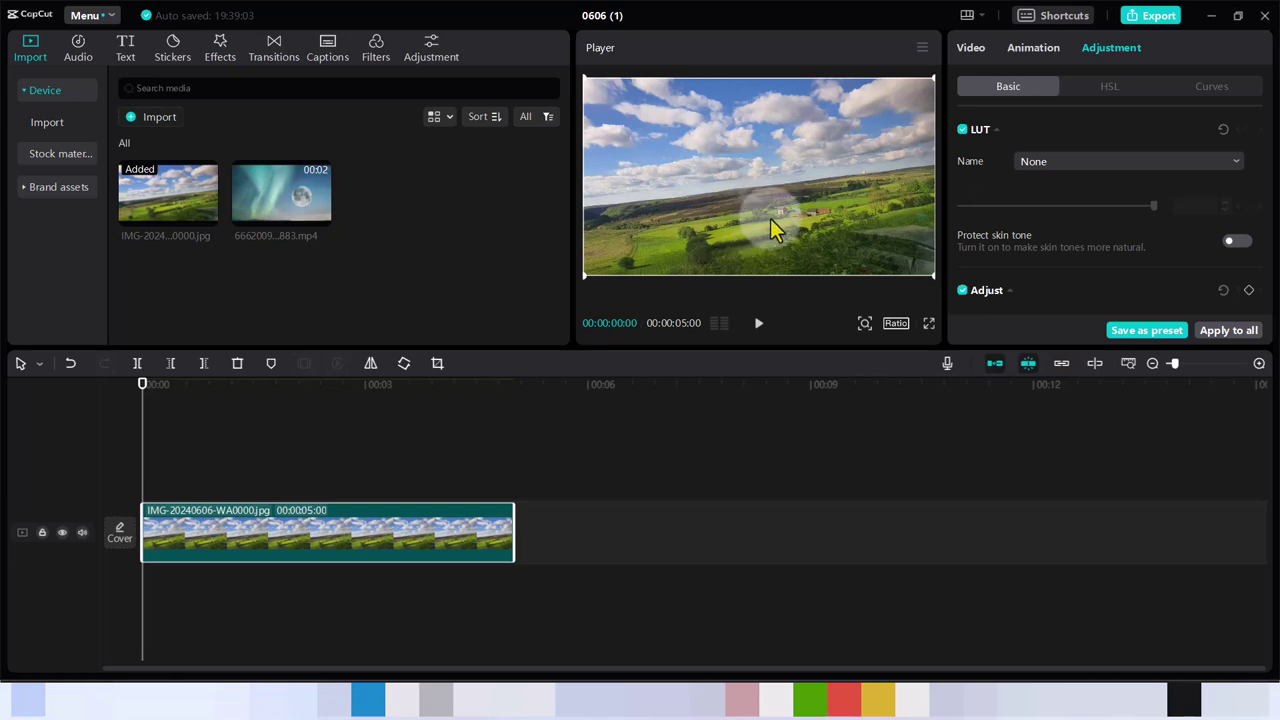
left_click(975, 52)
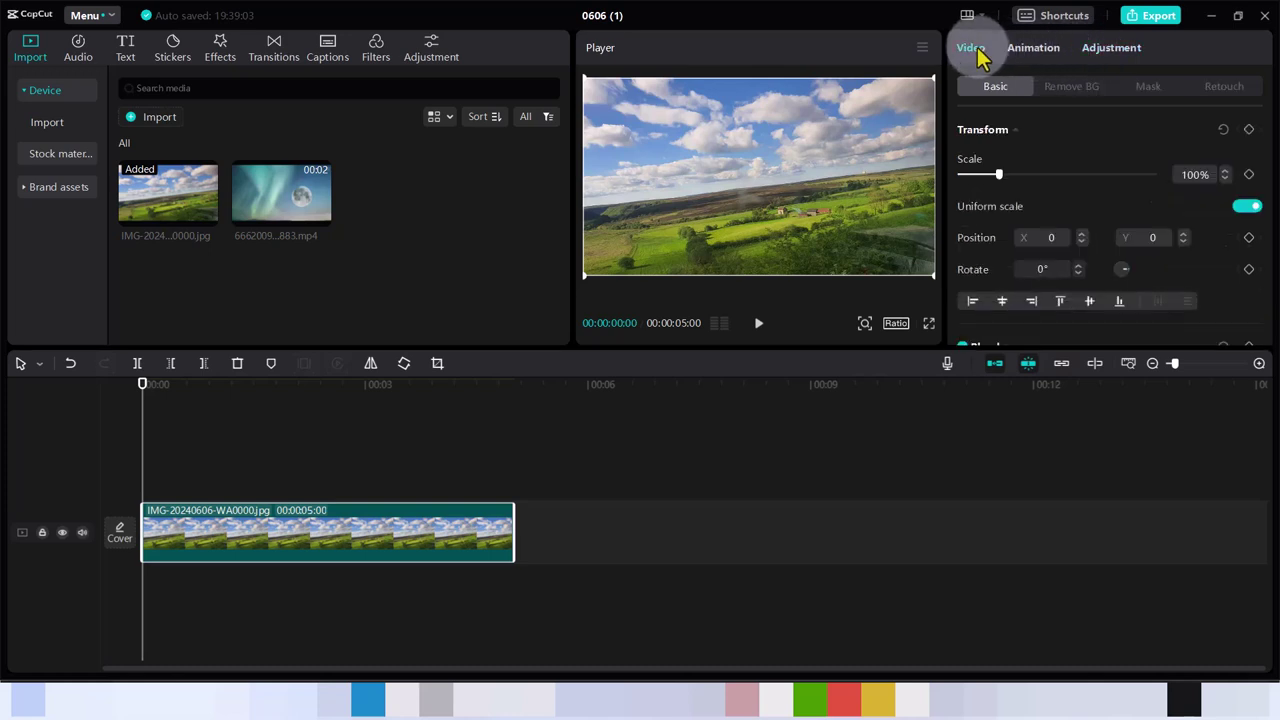
Place the aurora video on a track above the photo and shift it upward to reveal the green fields
left_click(320, 222)
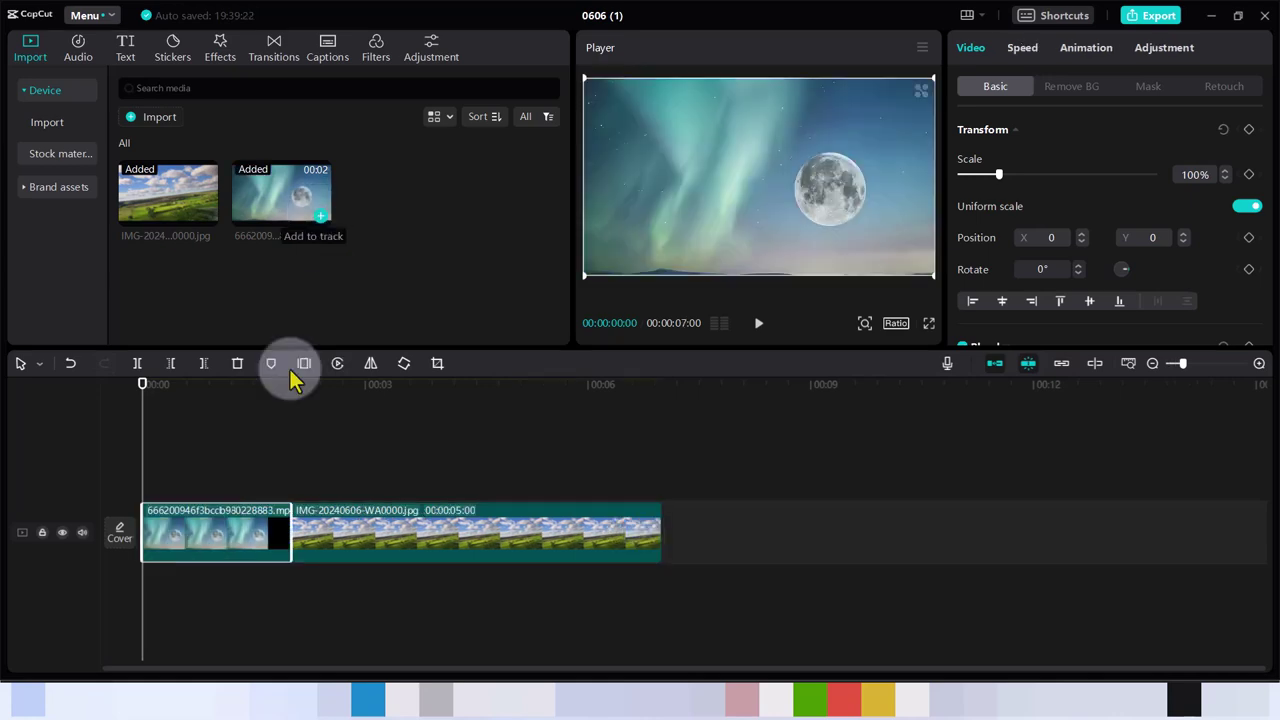
left_click_drag(228, 540, 228, 483)
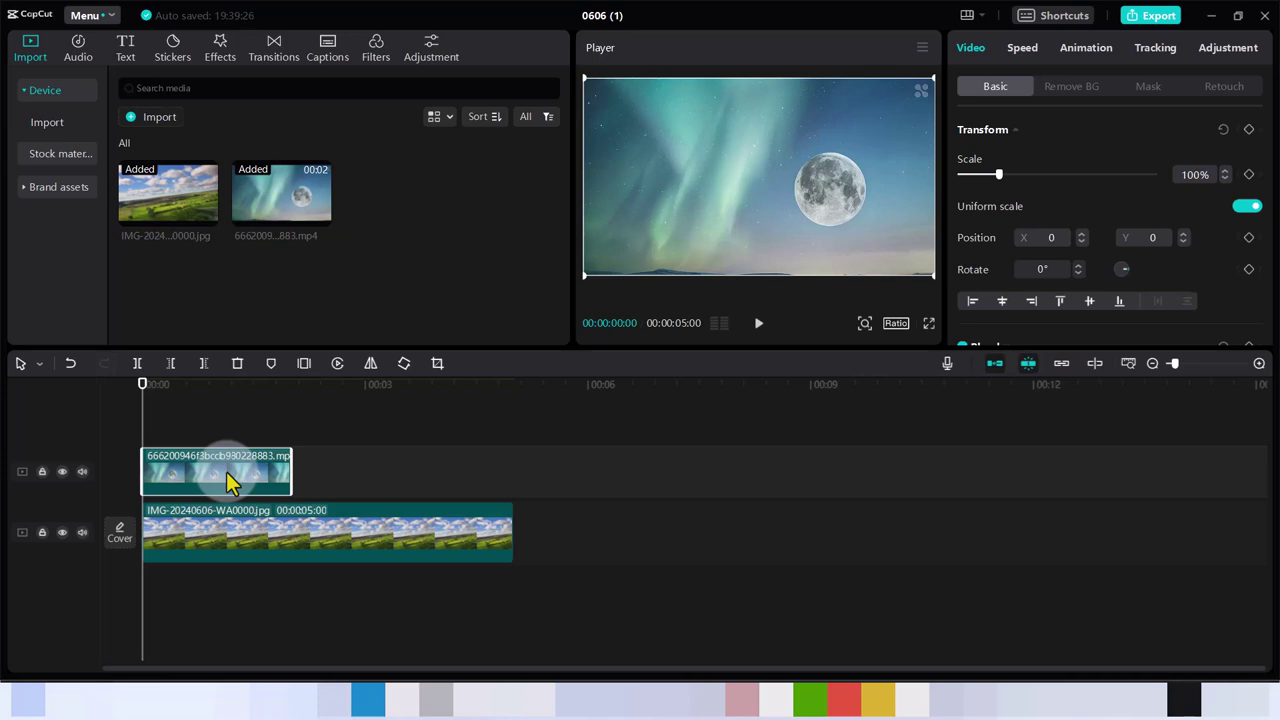
left_click_drag(816, 213, 814, 151)
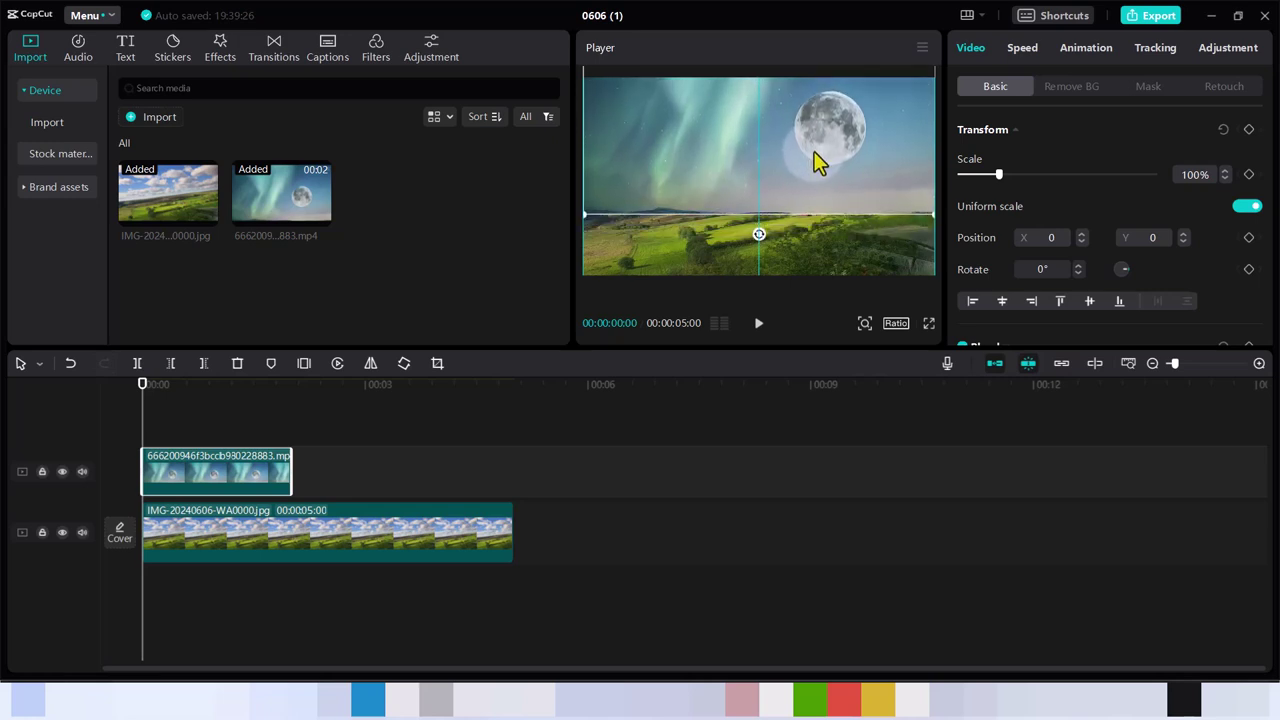
Apply a Horizontal mask to the aurora video and lower its edge toward the horizon
left_click(1145, 87)
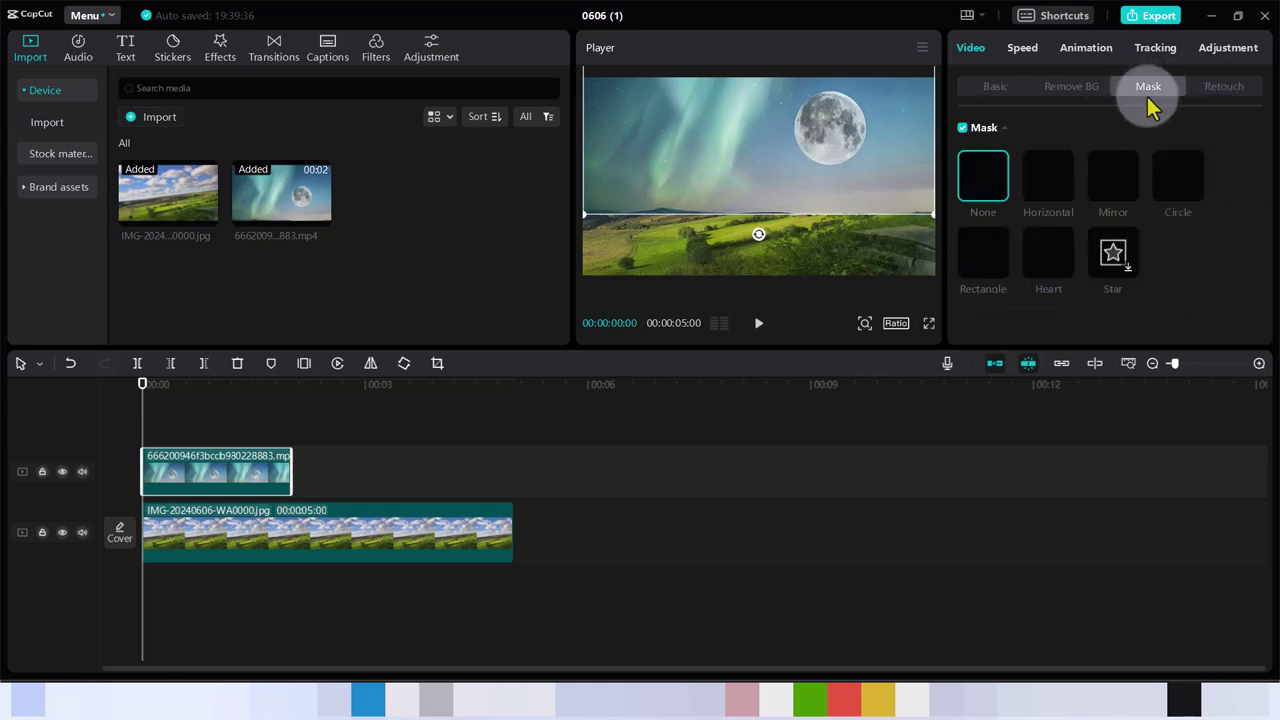
left_click(1050, 180)
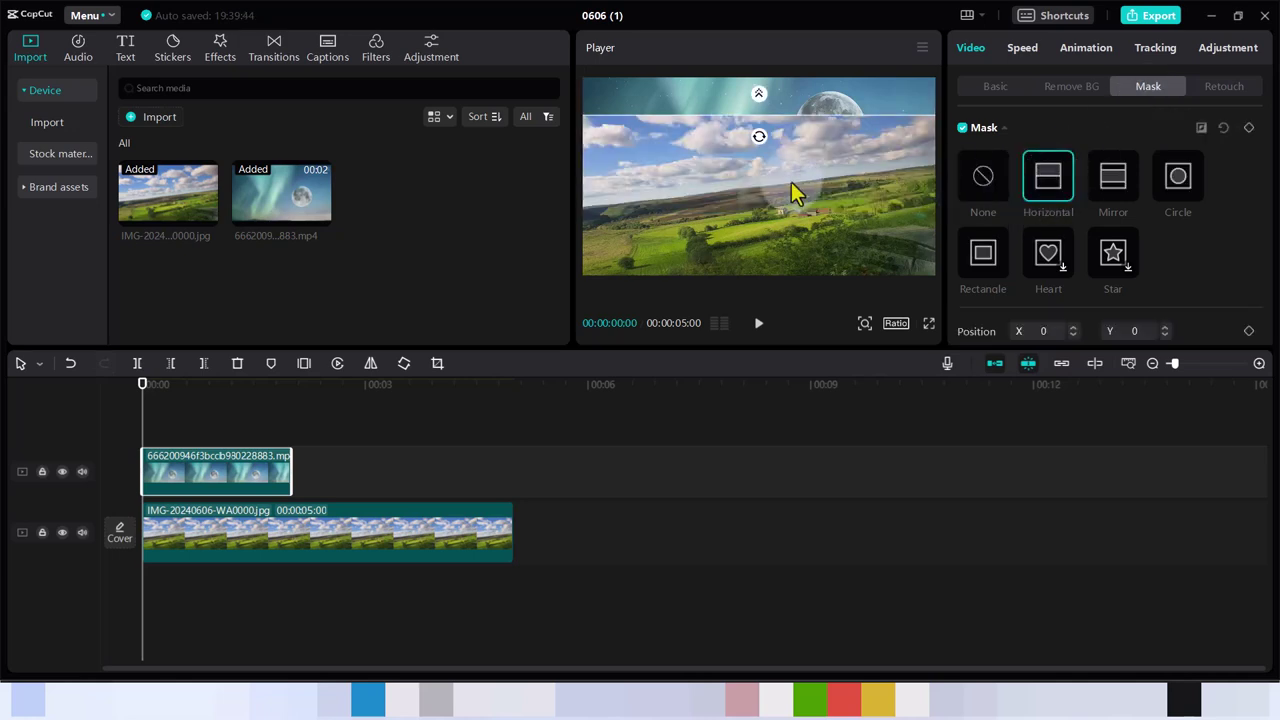
left_click_drag(769, 117, 773, 210)
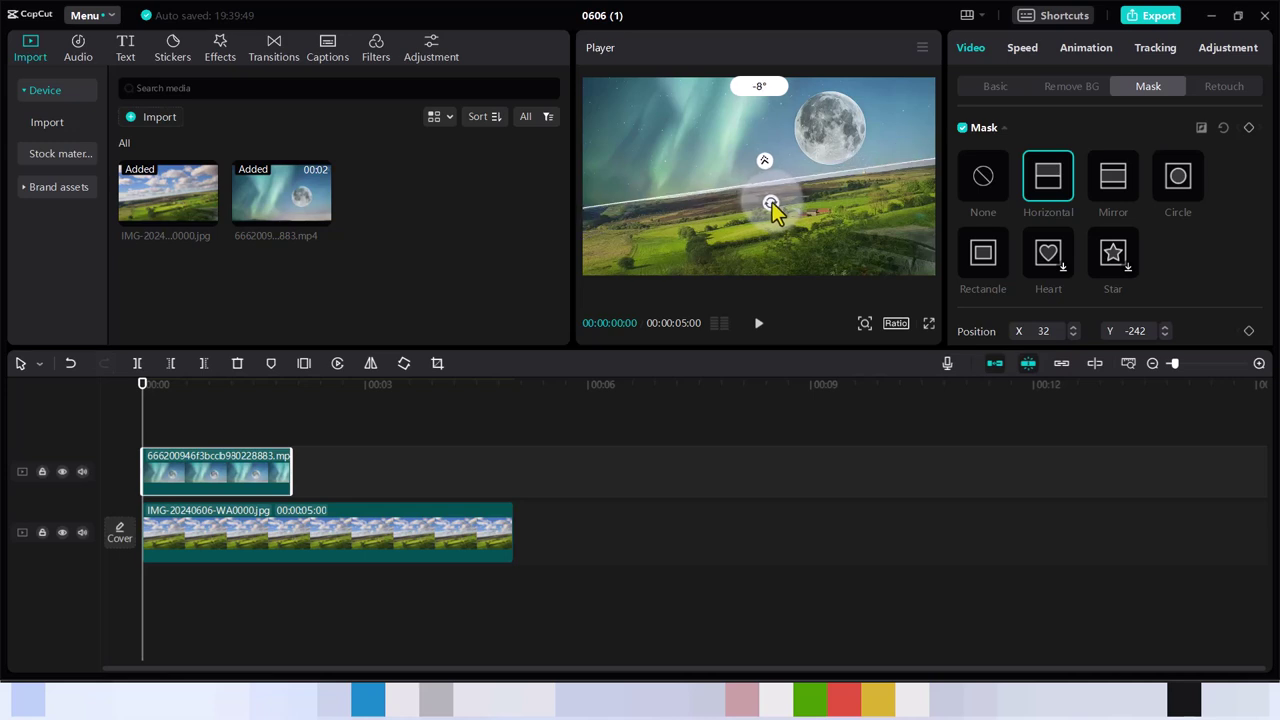
Fine-tune the mask edge's tilt, feathering and height to follow the sloping horizon
left_click_drag(772, 203, 772, 206)
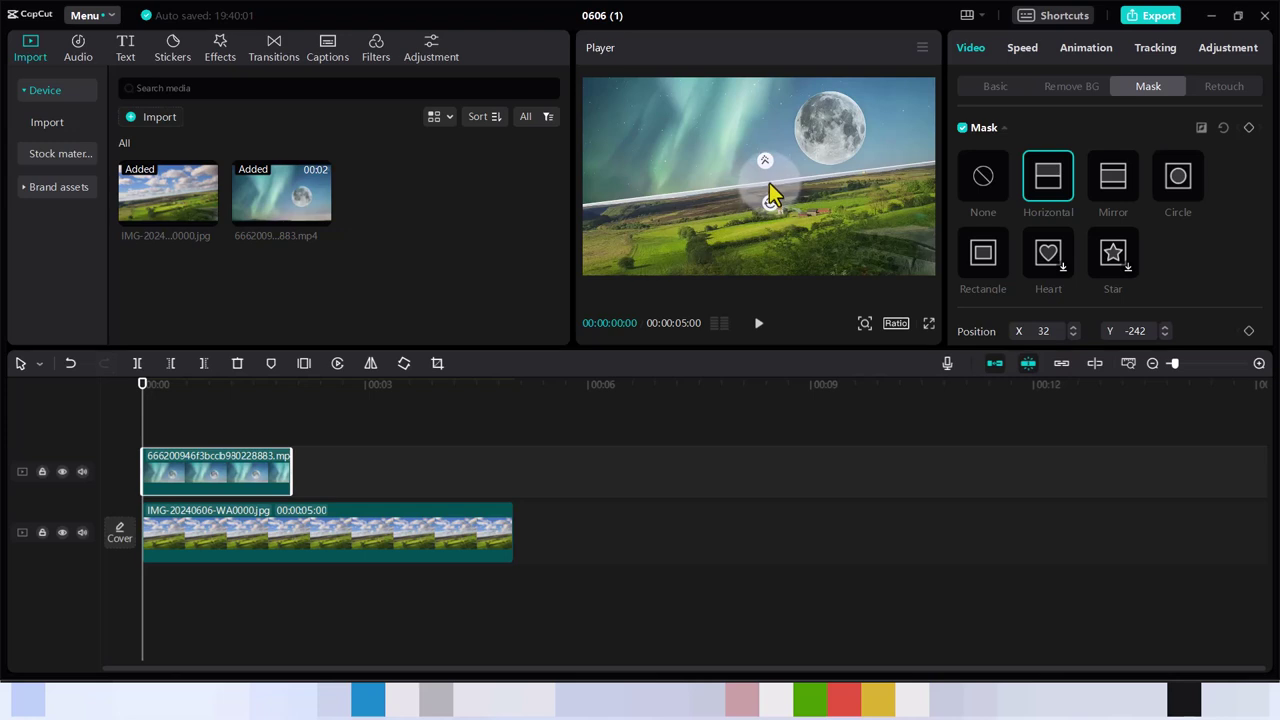
left_click_drag(769, 183, 769, 185)
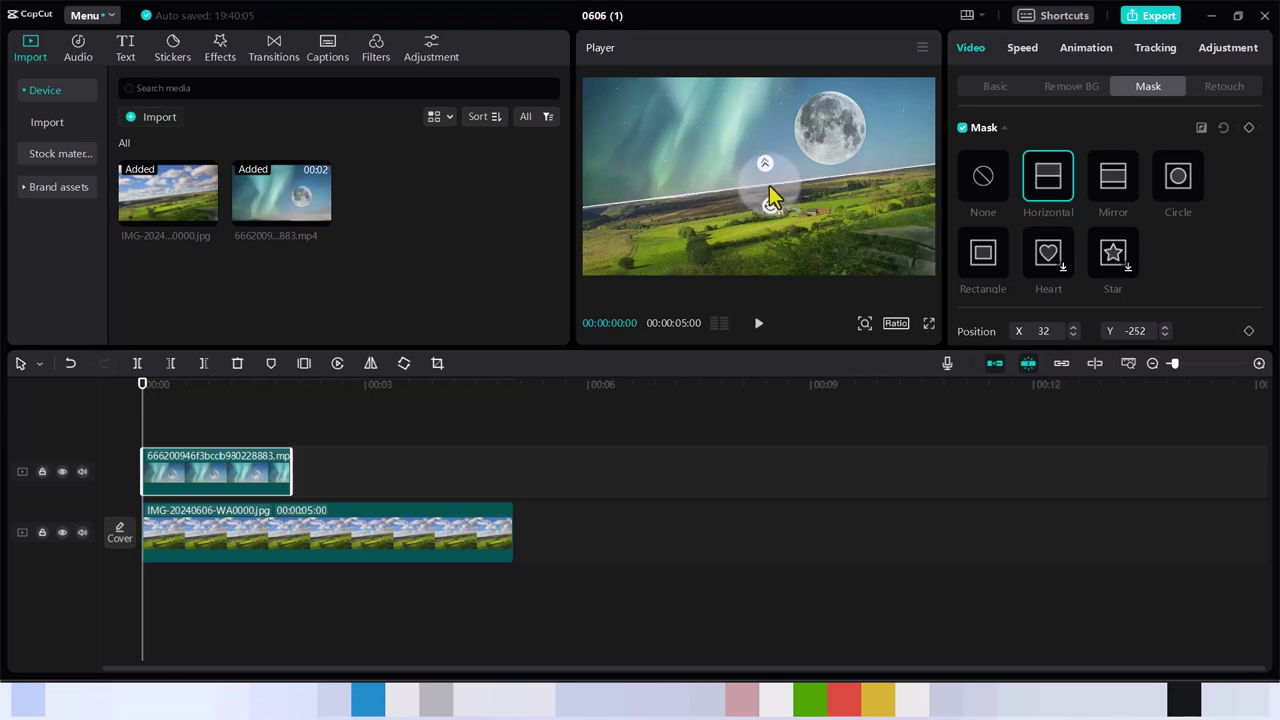
left_click_drag(764, 166, 761, 159)
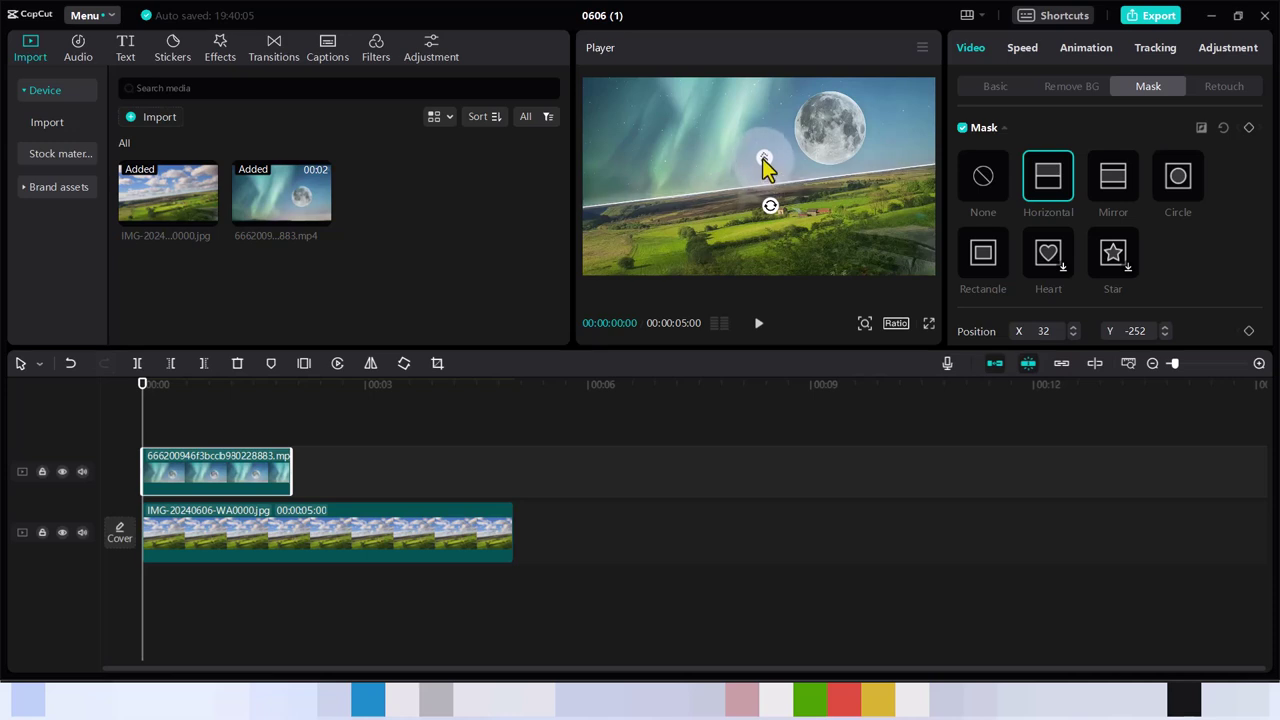
left_click_drag(769, 197, 769, 198)
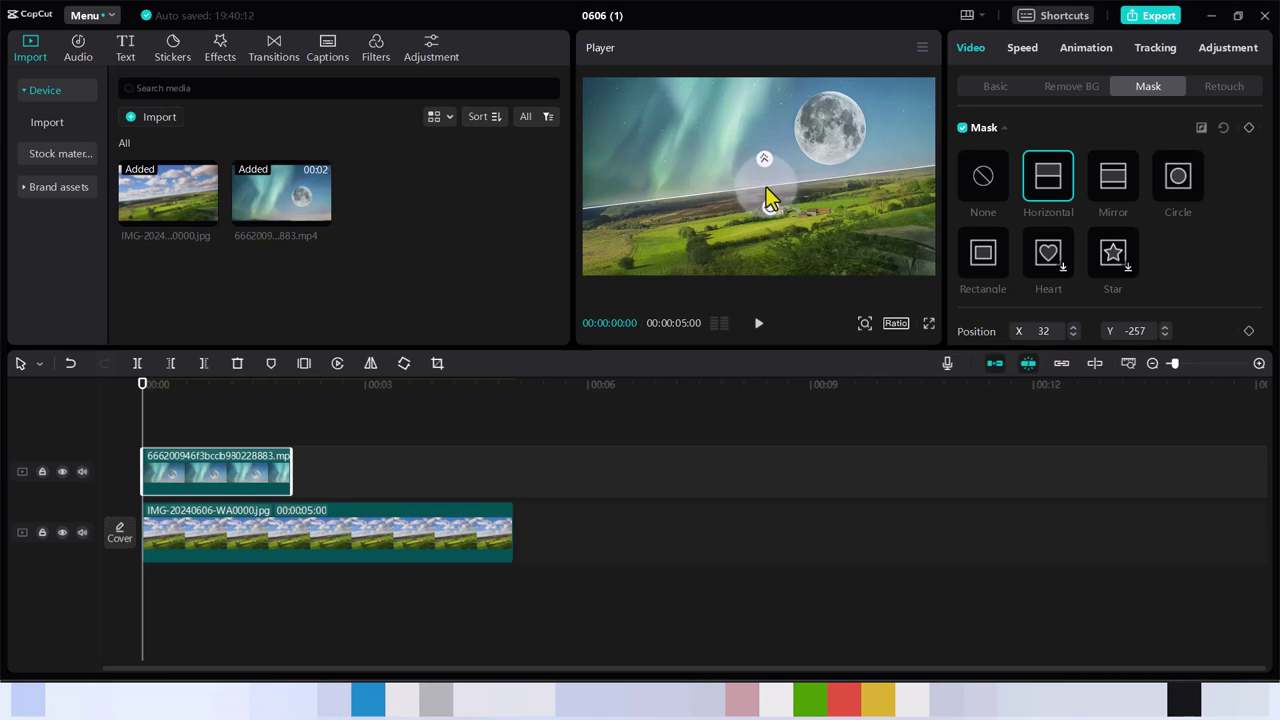
left_click_drag(763, 158, 764, 161)
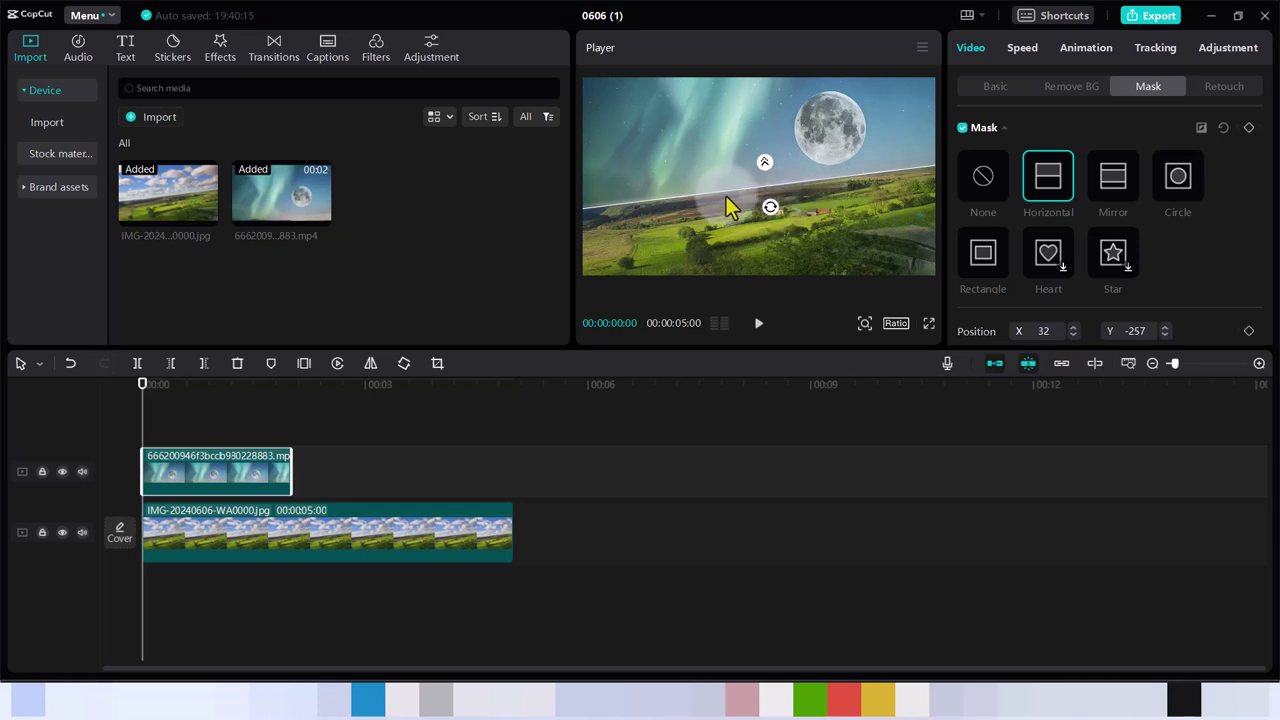
left_click_drag(726, 192, 726, 196)
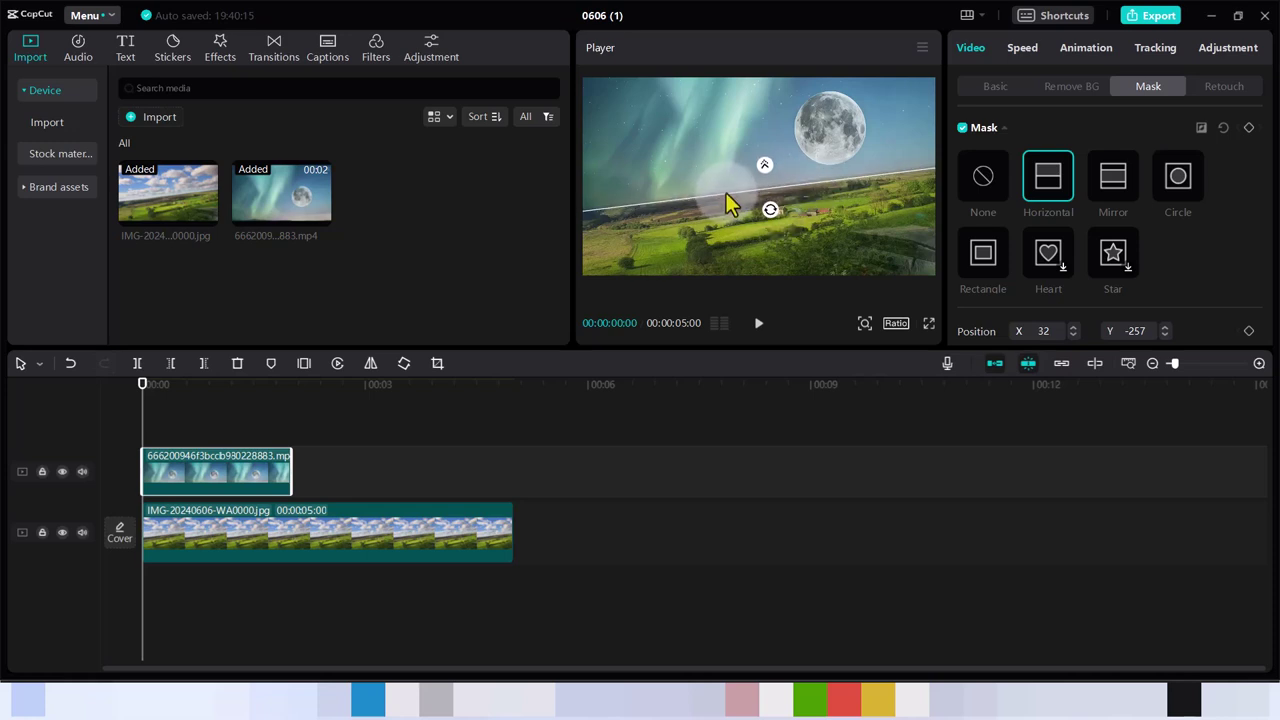
left_click_drag(727, 195, 726, 191)
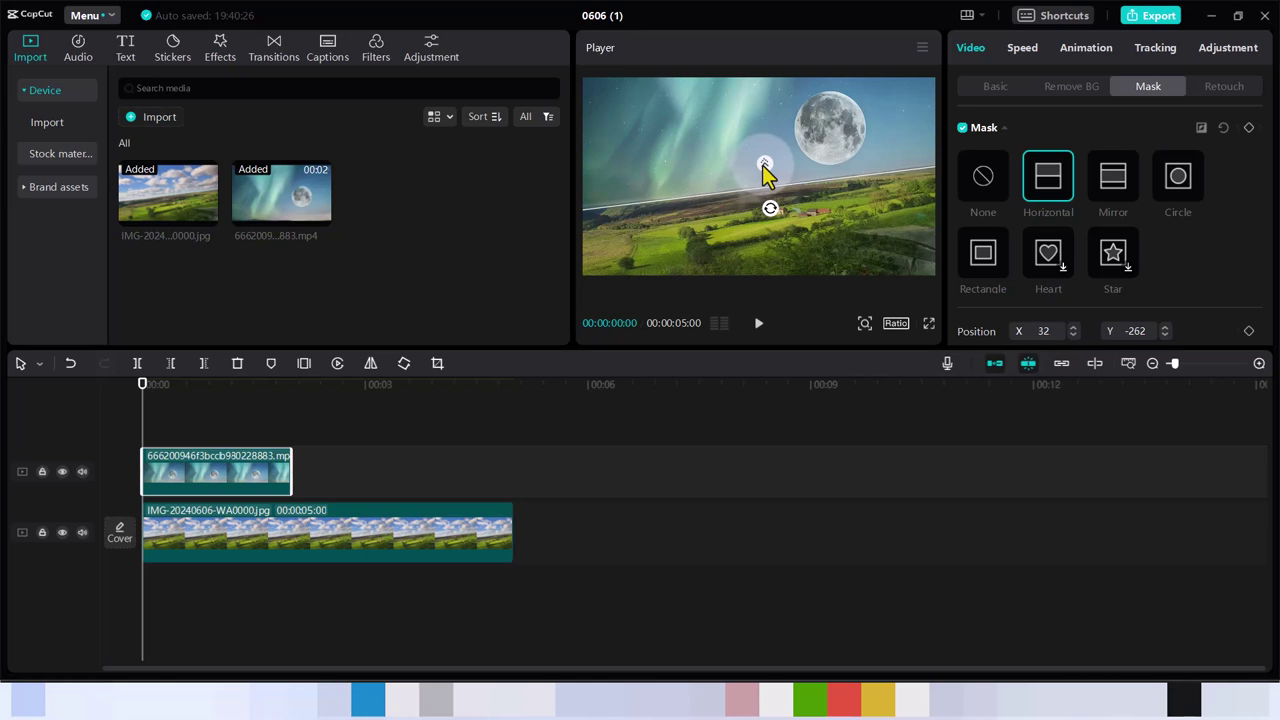
Scrub through the first few seconds of the composite to check the sky blend
left_click(990, 90)
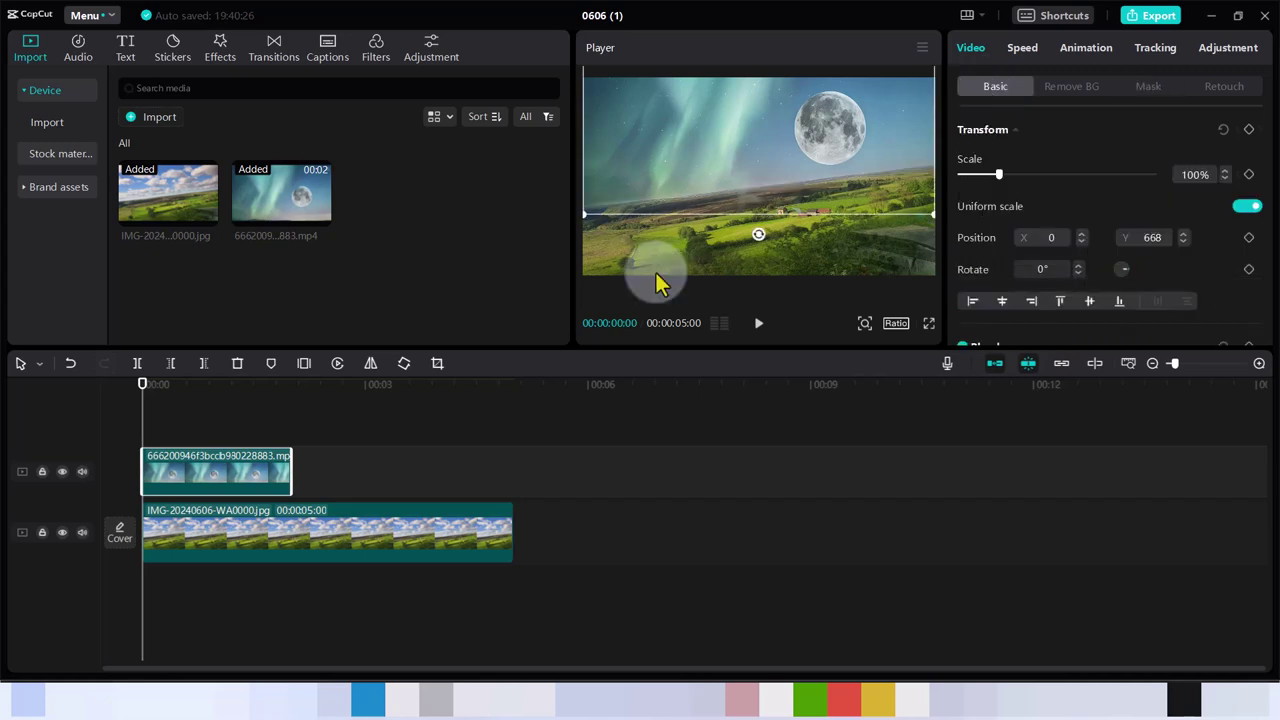
left_click(305, 487)
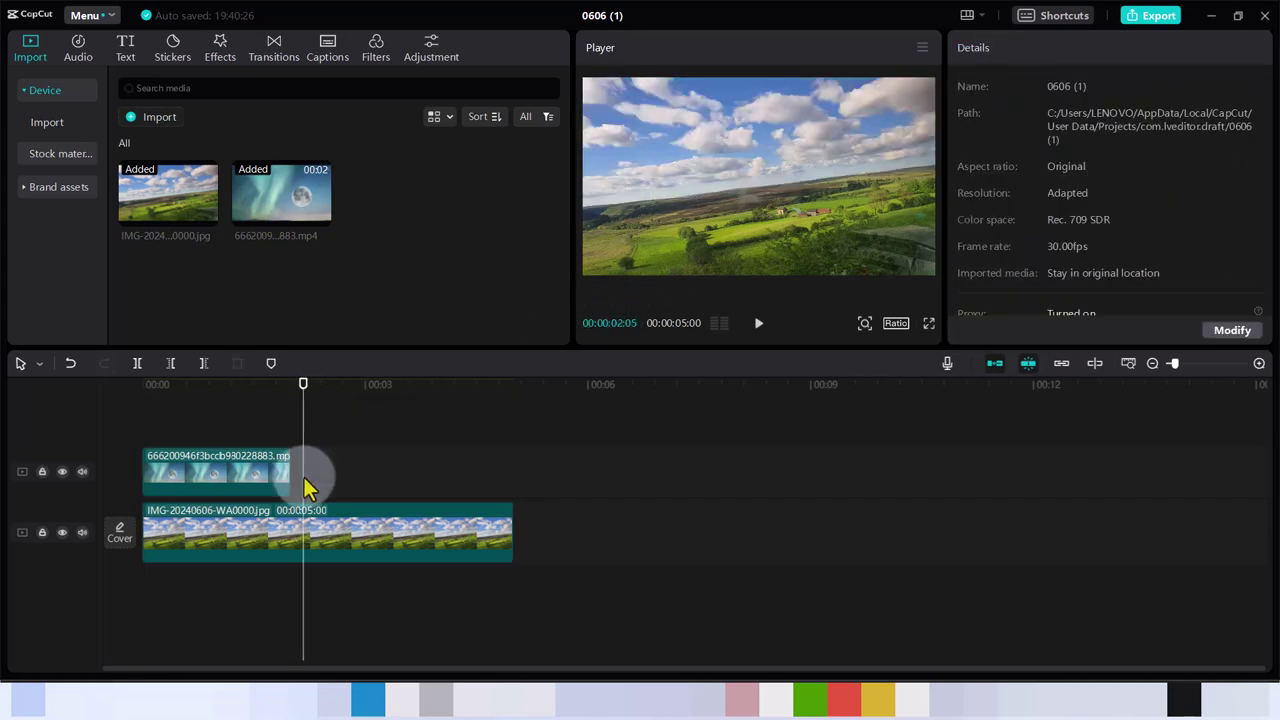
left_click(205, 430)
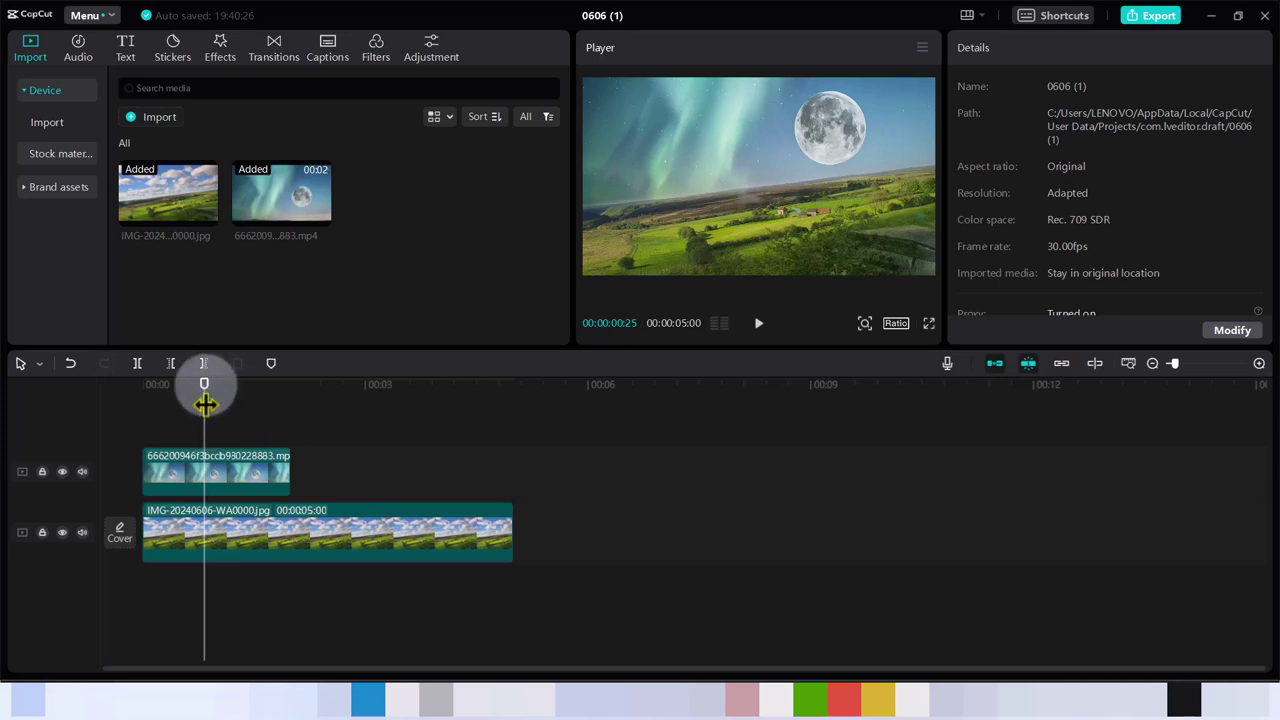
mouse_move(203, 386)
left_mouse_down()
mouse_move(172, 403)
mouse_move(251, 408)
left_mouse_up()
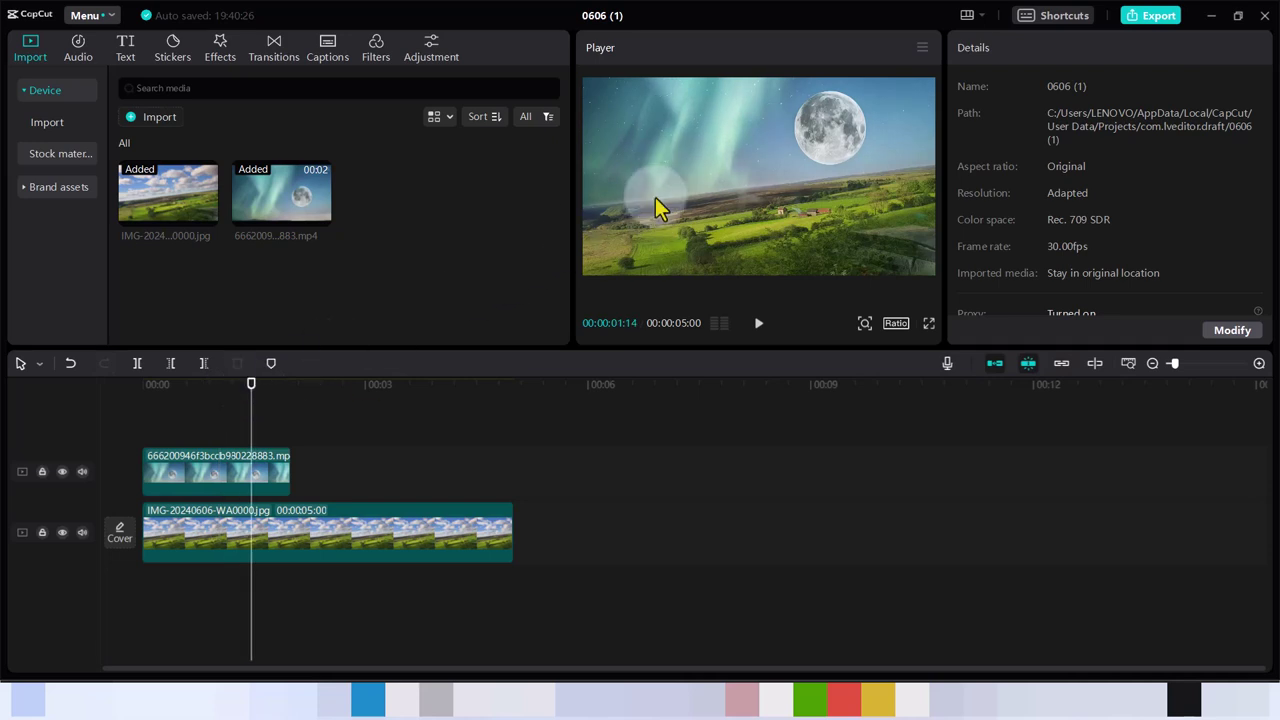
Increase the Horizontal mask's feather on the aurora clip, then deselect it
left_click(258, 477)
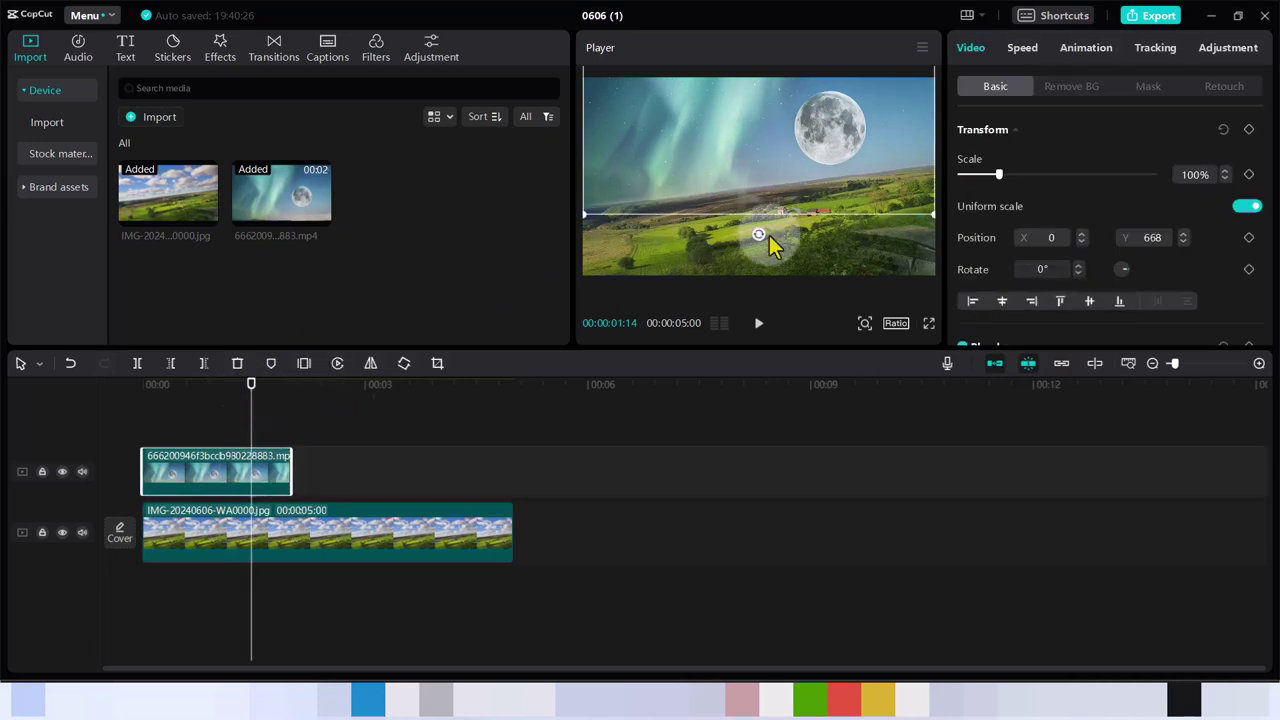
left_click(1150, 86)
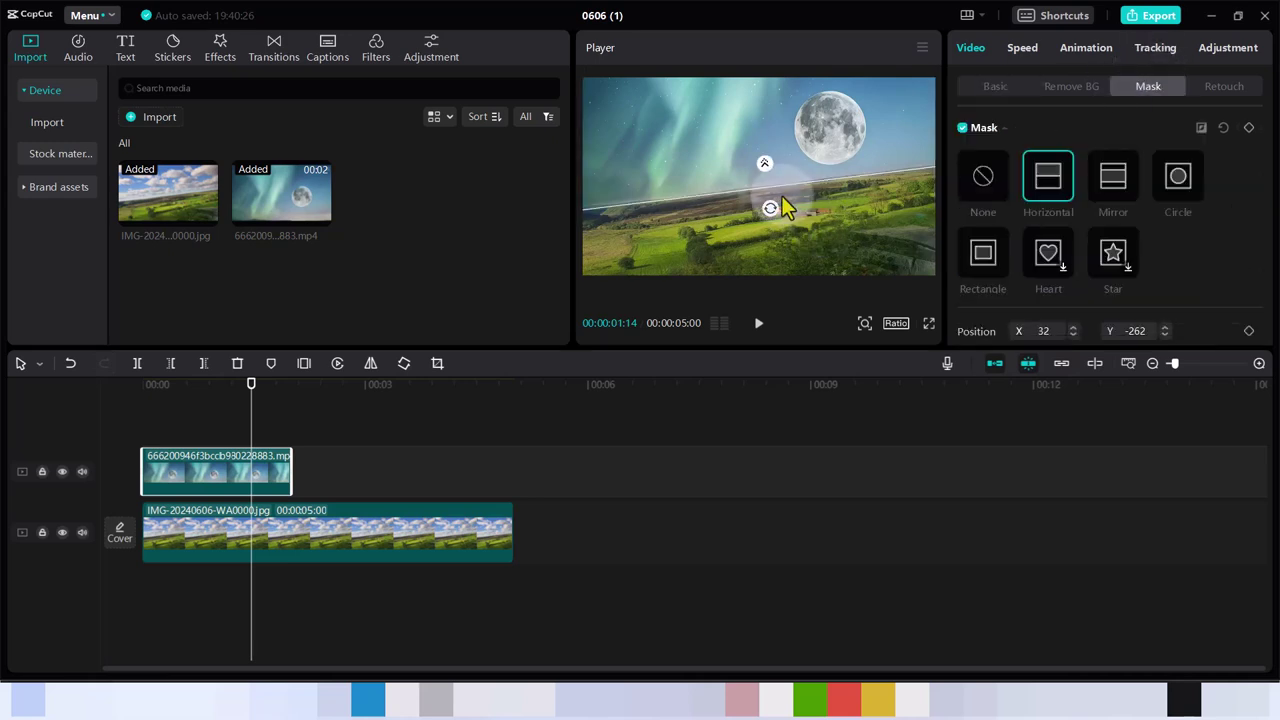
left_click_drag(768, 164, 768, 160)
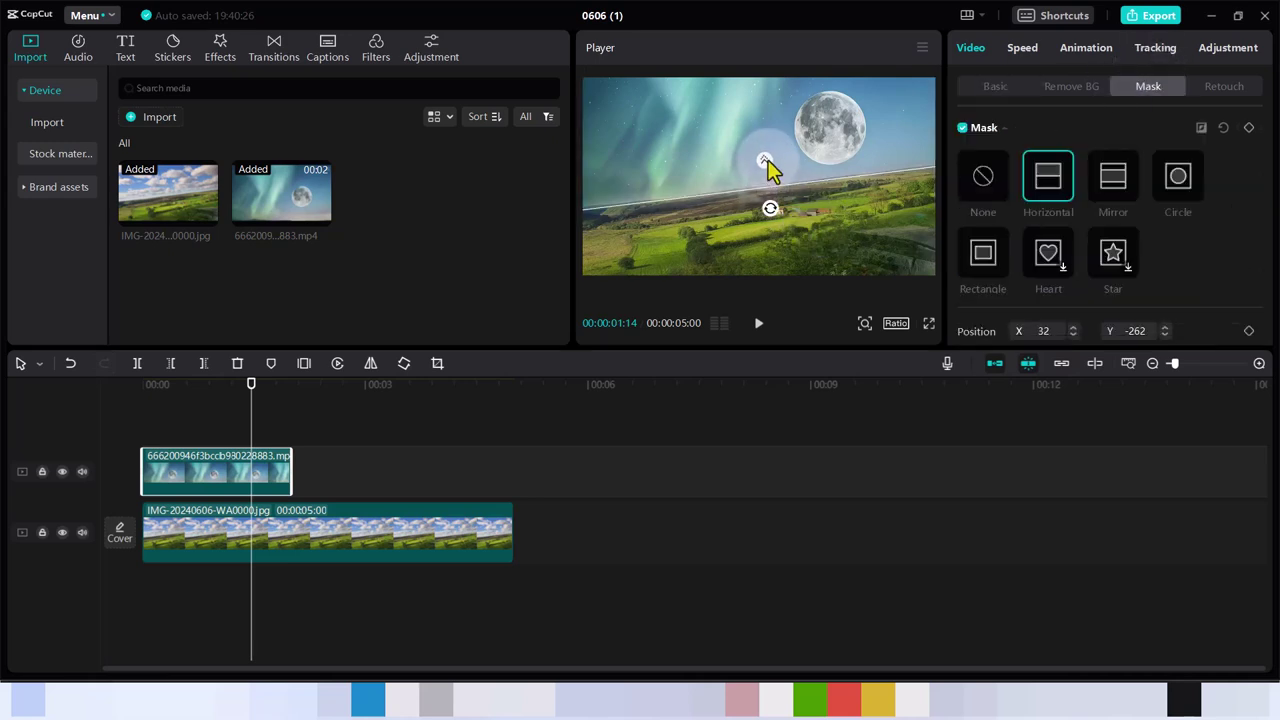
left_click(995, 87)
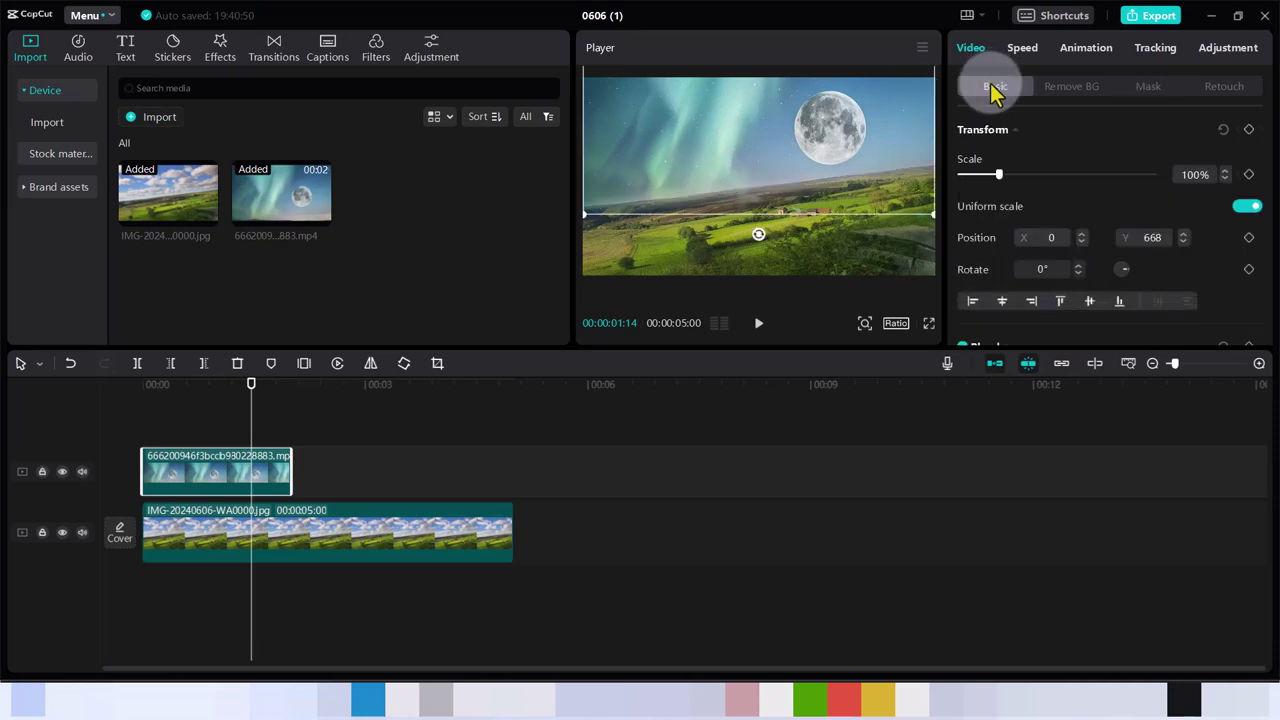
left_click(215, 450)
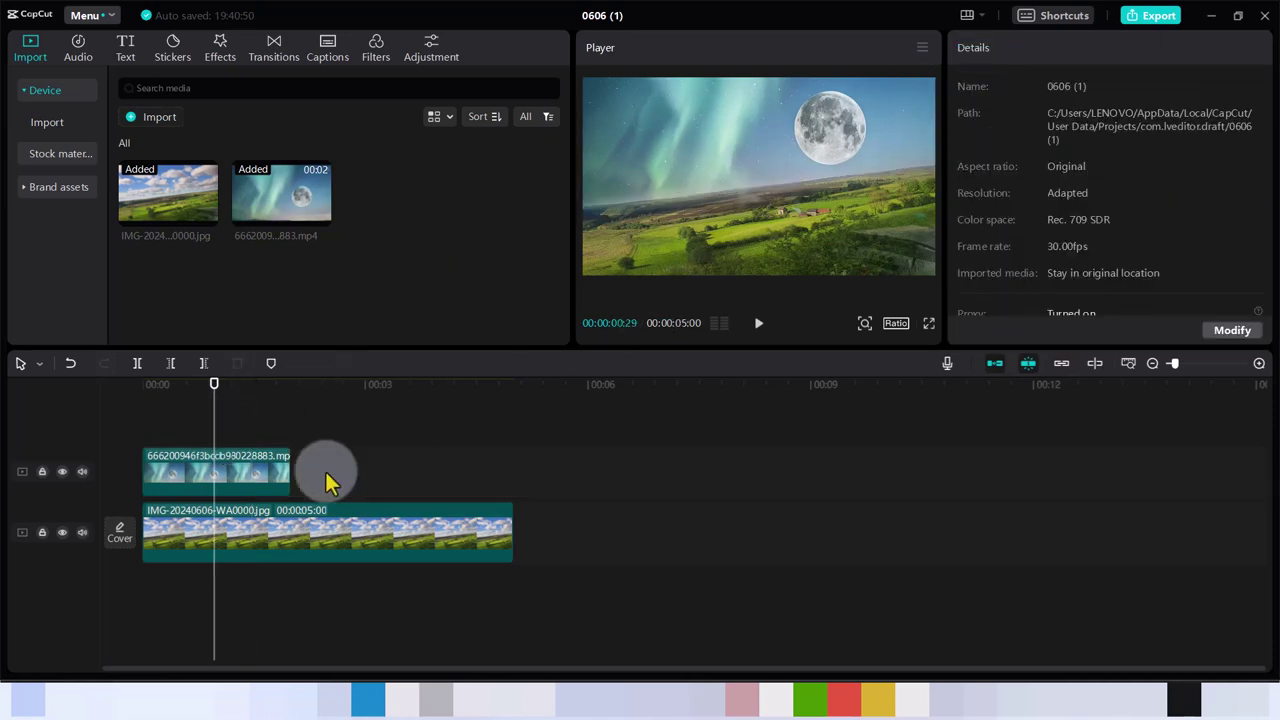
Toggle the aurora track's visibility repeatedly to compare the original and replaced skies
left_click_drag(216, 387, 237, 391)
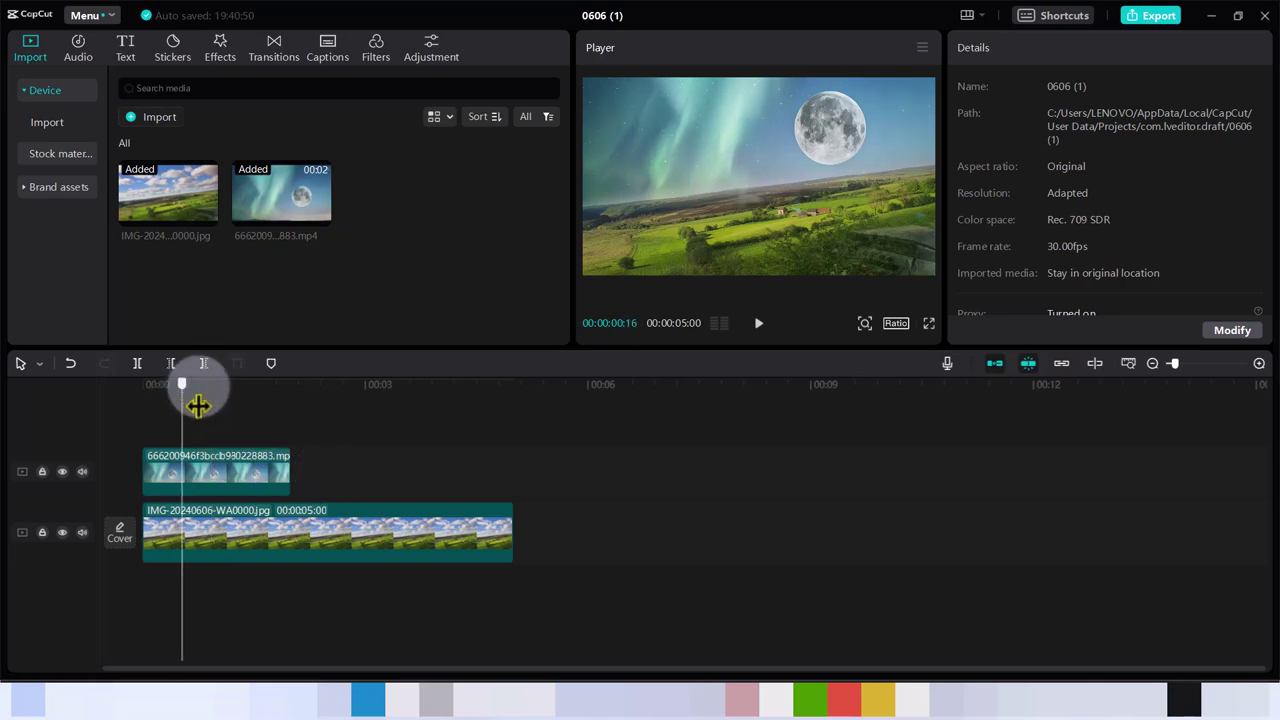
left_click(62, 474)
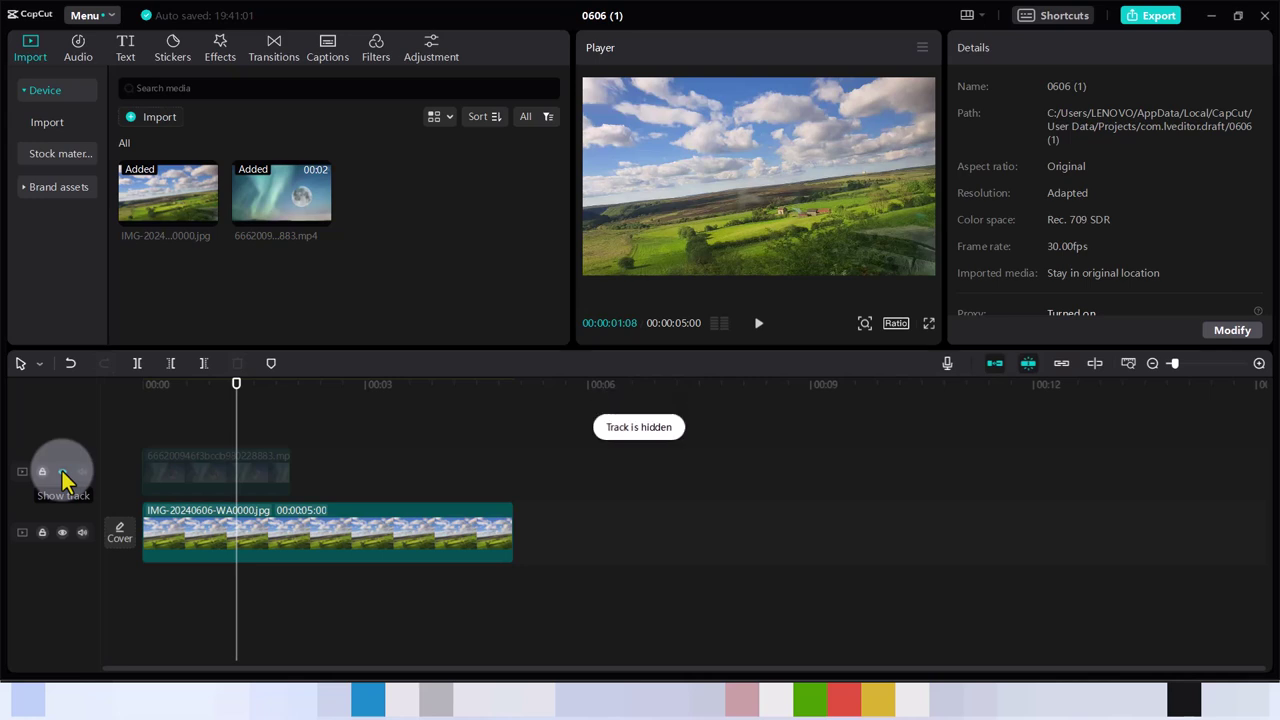
left_click(62, 474)
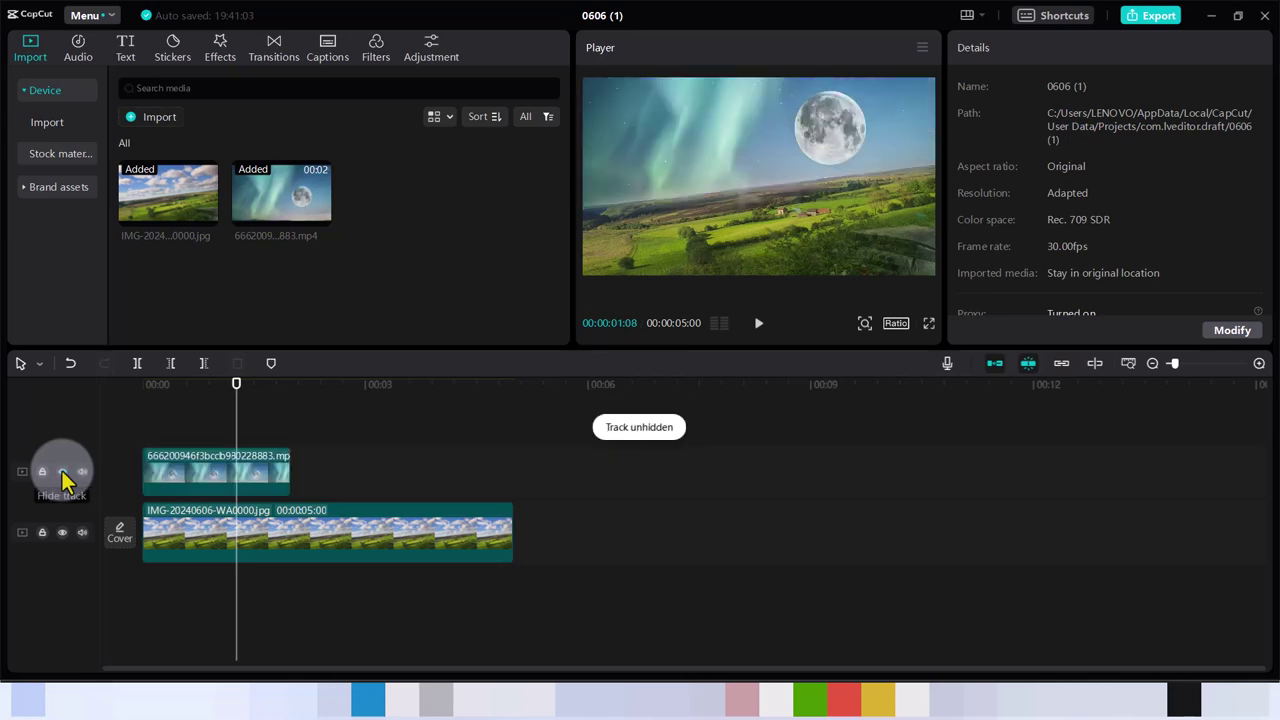
left_click(62, 474)
left_click(62, 474)
Adjust the landscape photo: exposure -9, contrast 16, highlight -5, shadow -13
left_click(200, 536)
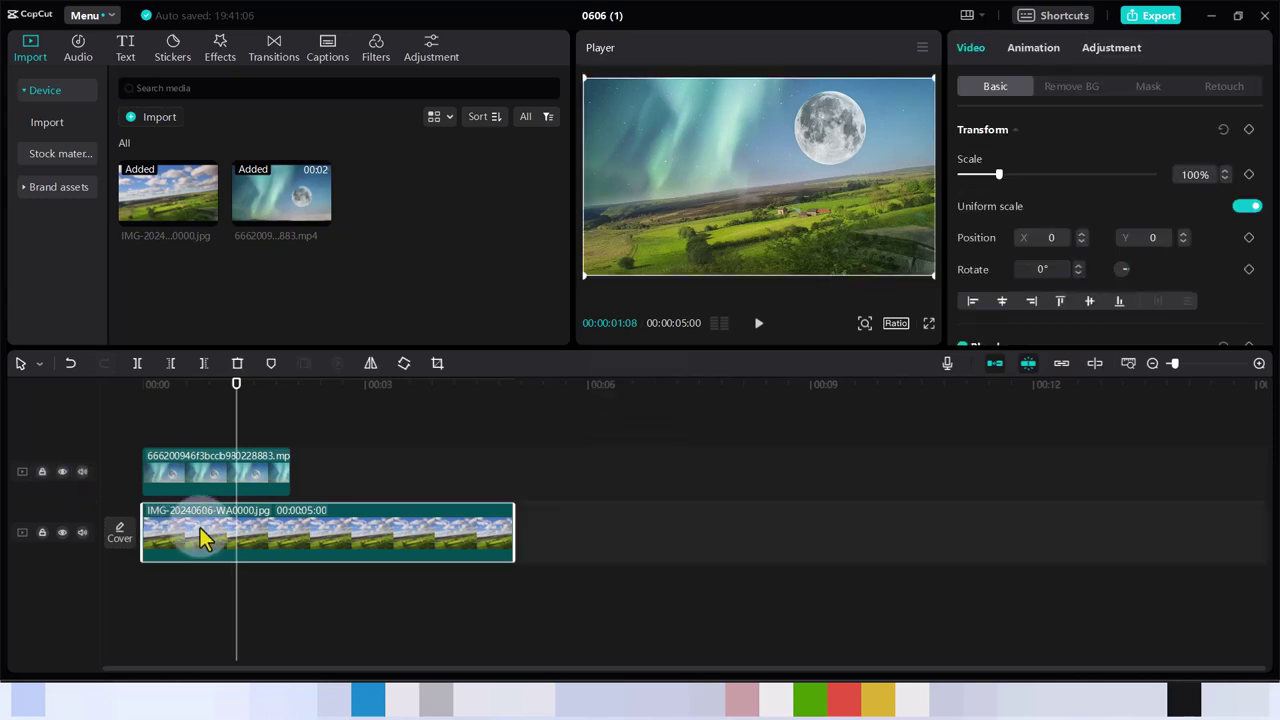
left_click(1111, 48)
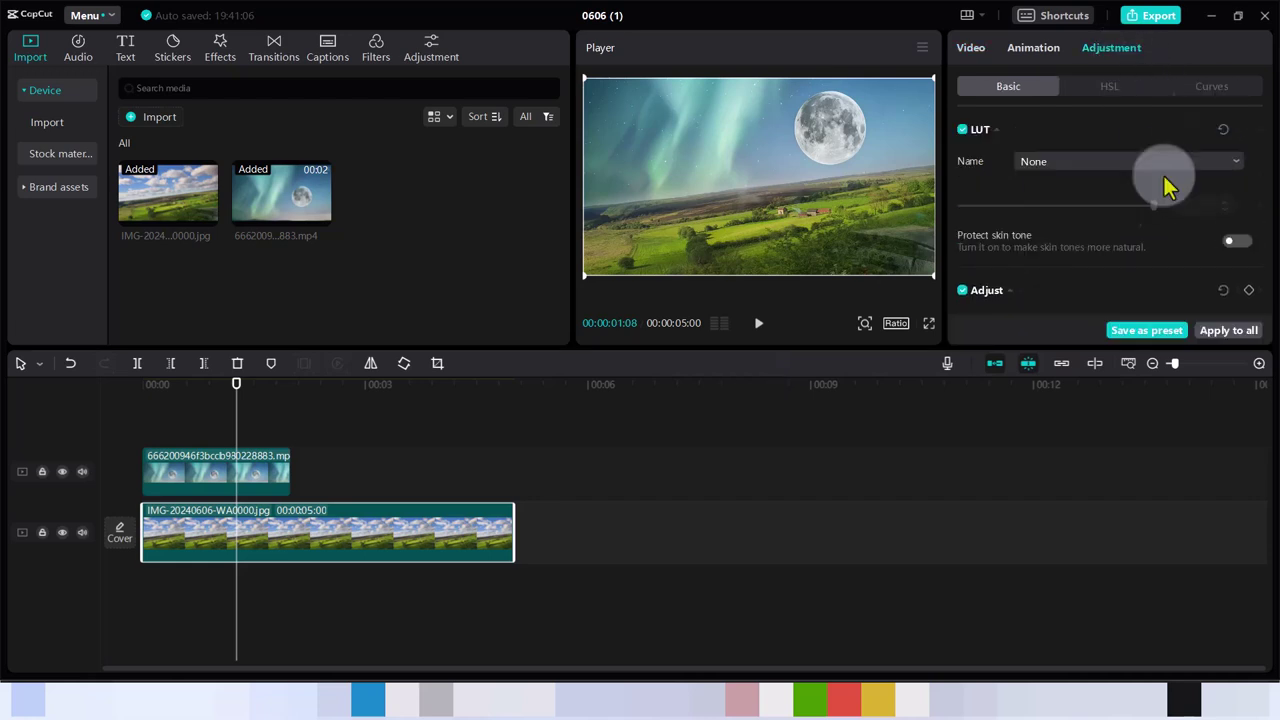
left_click_drag(1270, 150, 1268, 195)
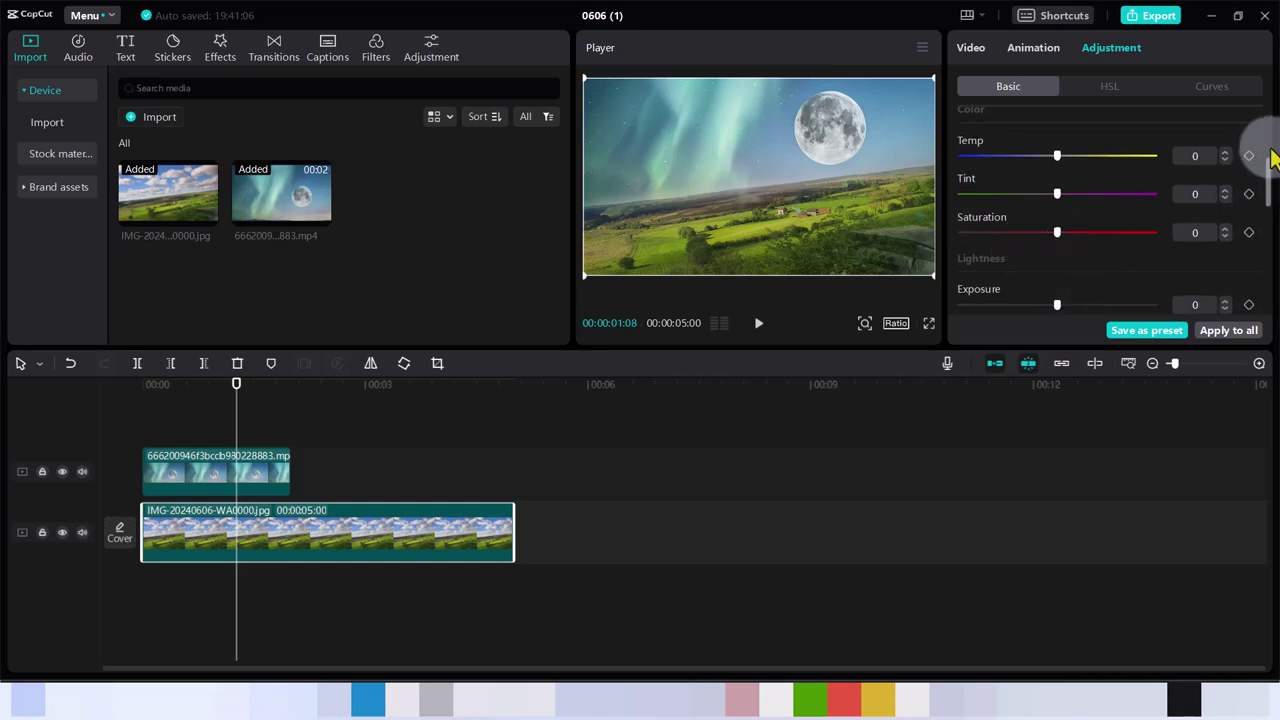
left_click_drag(1268, 180, 1270, 206)
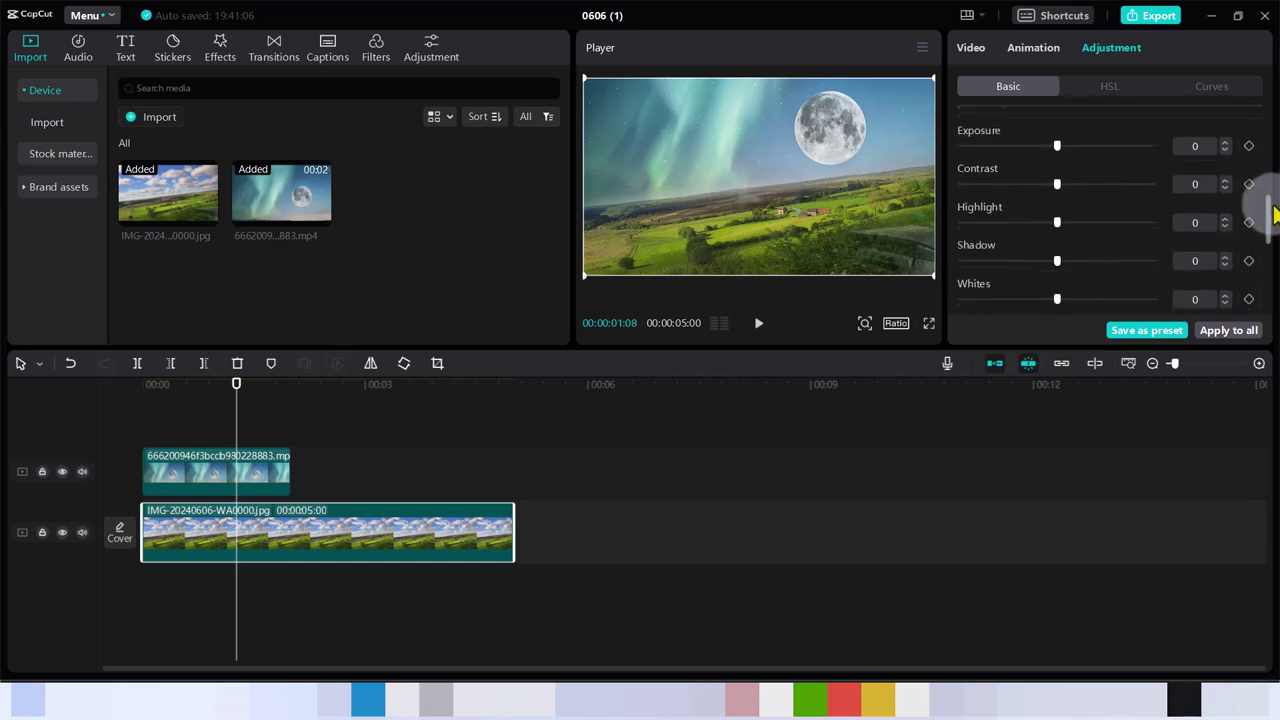
left_click_drag(1057, 161, 1040, 162)
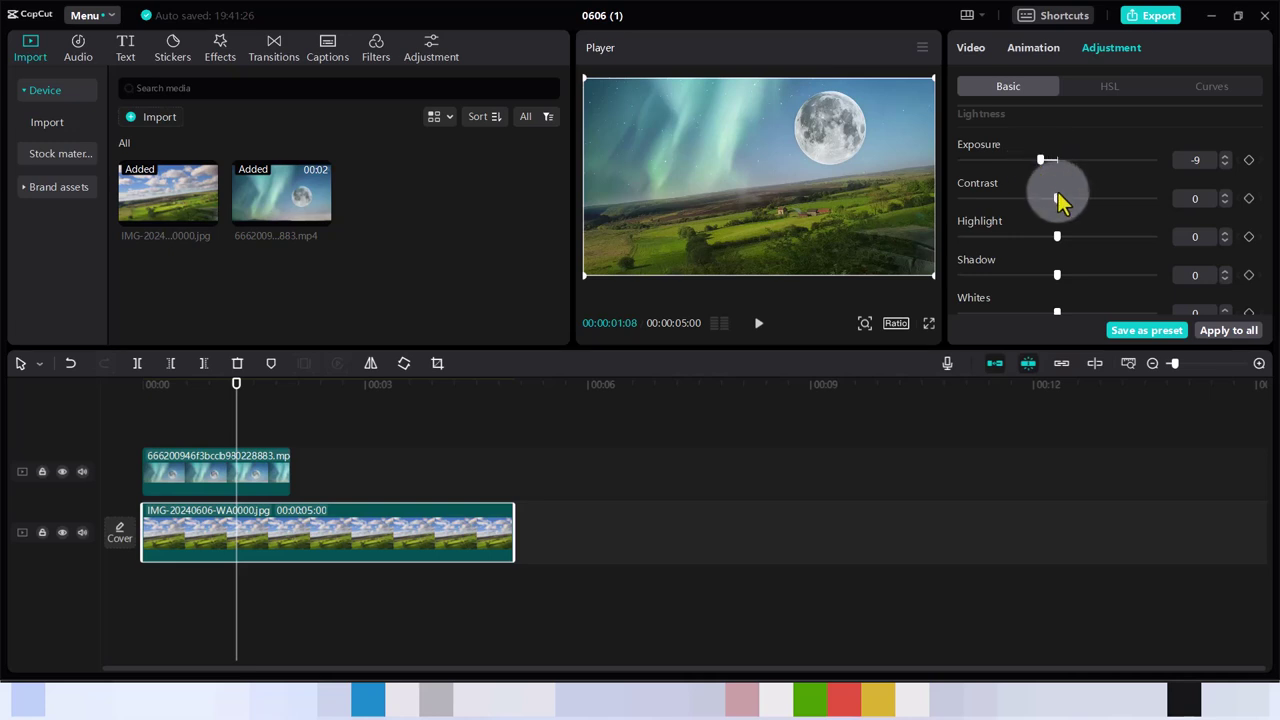
mouse_move(1057, 198)
left_mouse_down()
mouse_move(1046, 199)
mouse_move(1089, 203)
left_mouse_up()
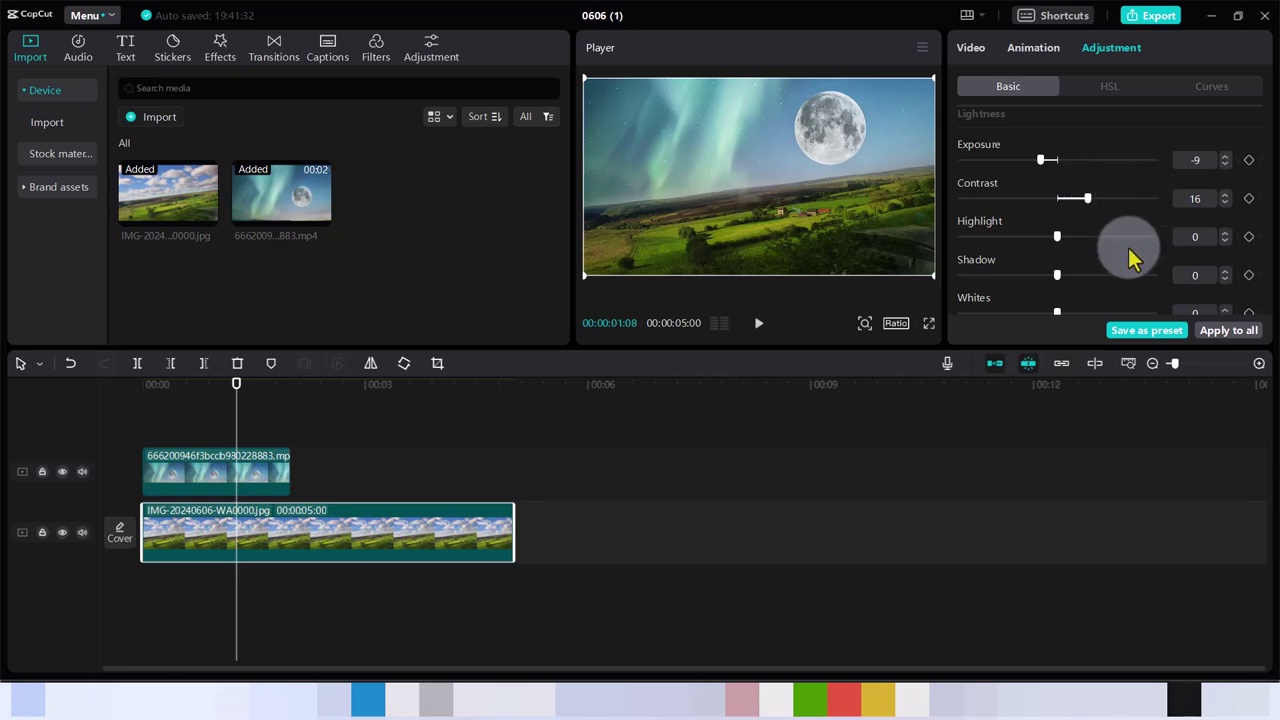
mouse_move(1060, 238)
left_mouse_down()
mouse_move(1043, 238)
mouse_move(1028, 275)
left_mouse_up()
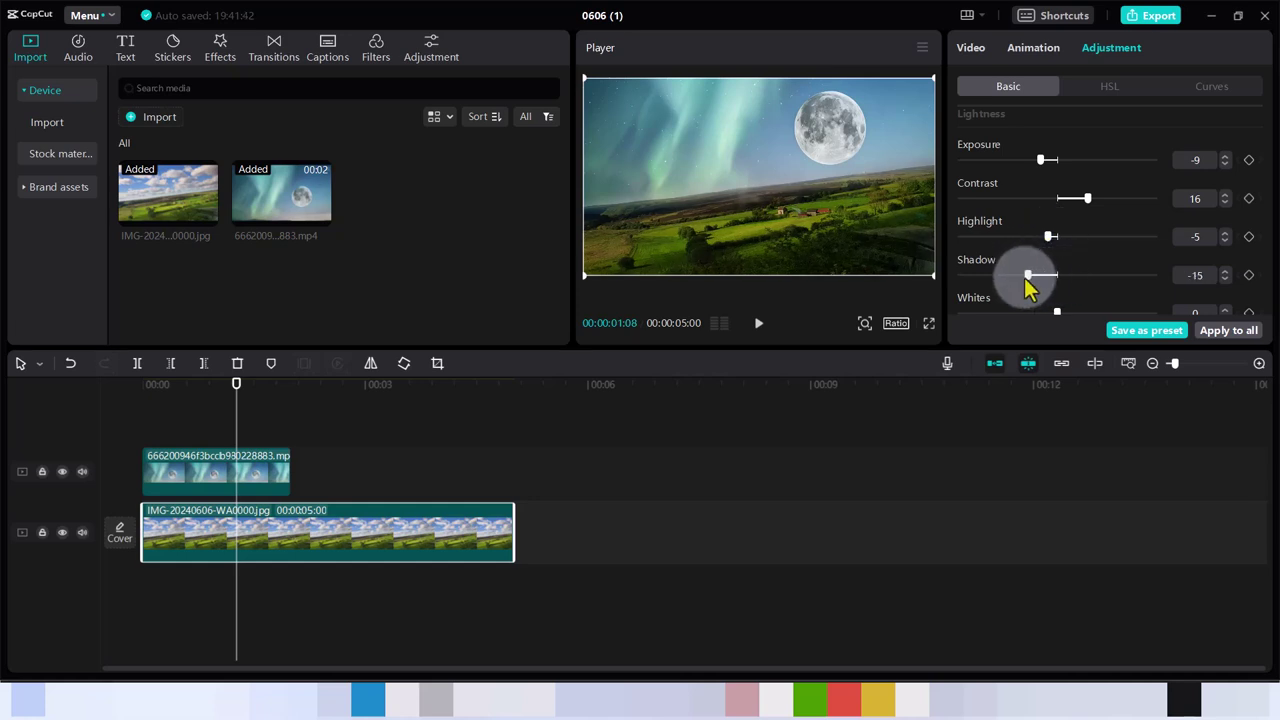
left_click_drag(1029, 285, 1034, 288)
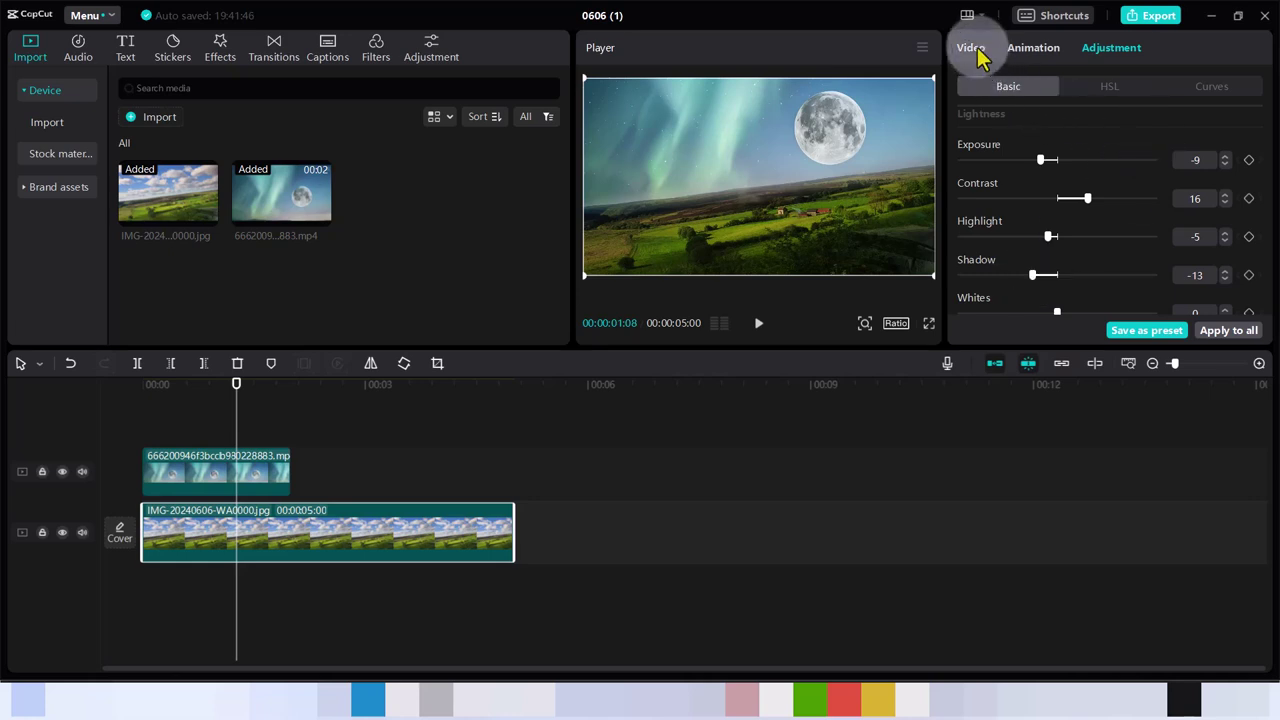
Show the landscape photo's Basic transform settings in the Video panel
left_click(972, 48)
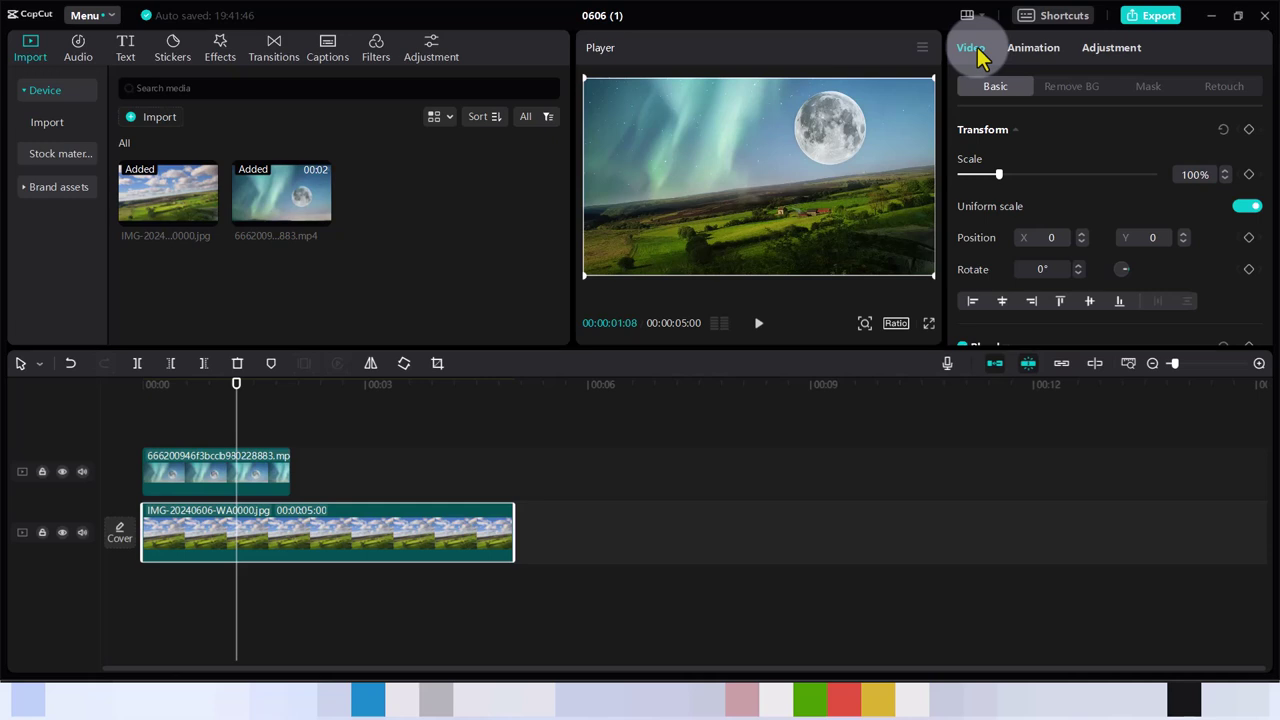